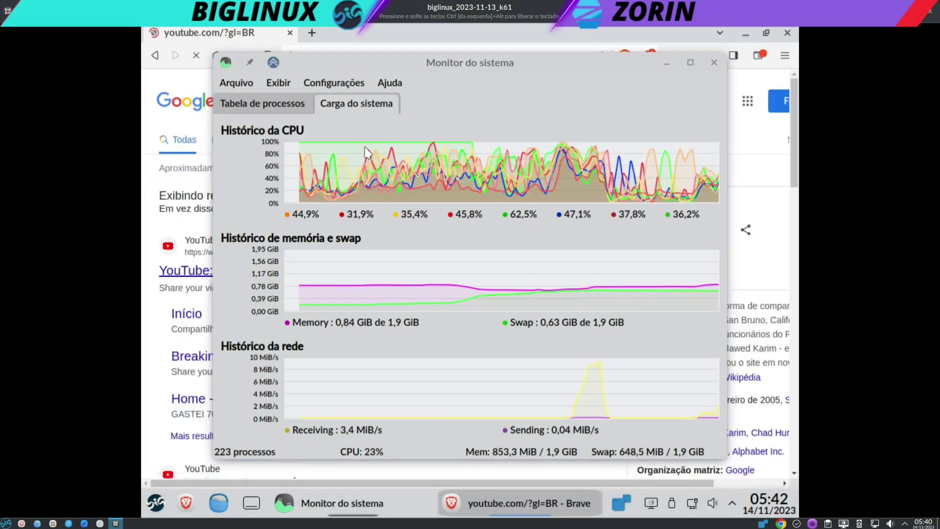
- Move the system monitor window clear of the YouTube search box and search for the channel by its creator's name
click(465, 68)
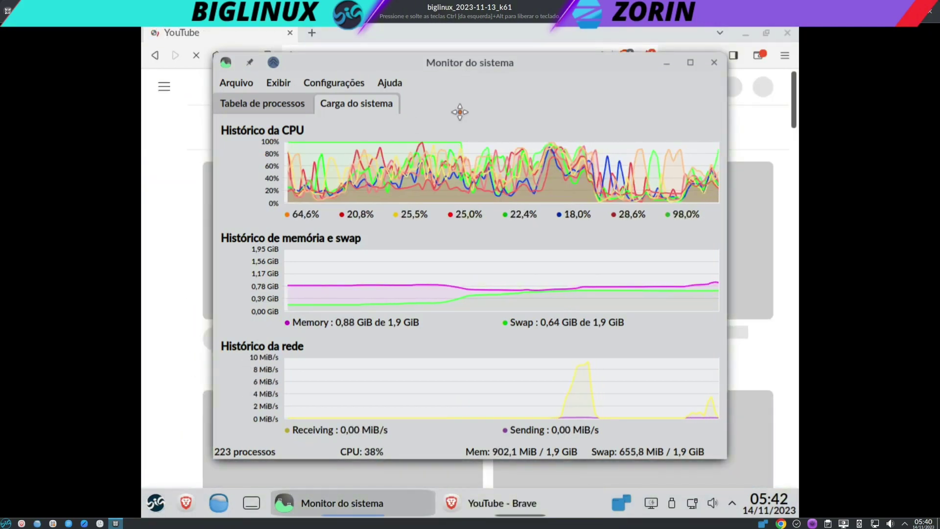
drag(460, 112, 460, 113)
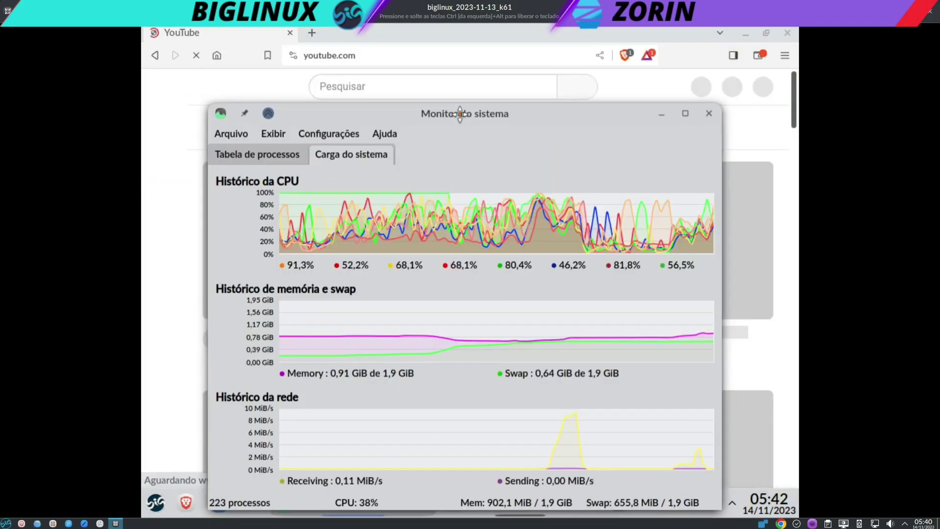
click(461, 88)
text(p)
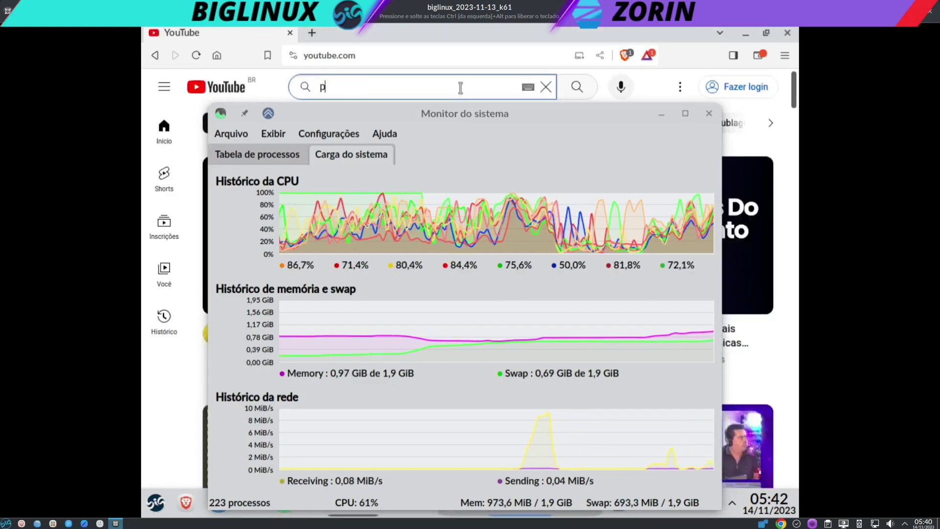
text(edro b)
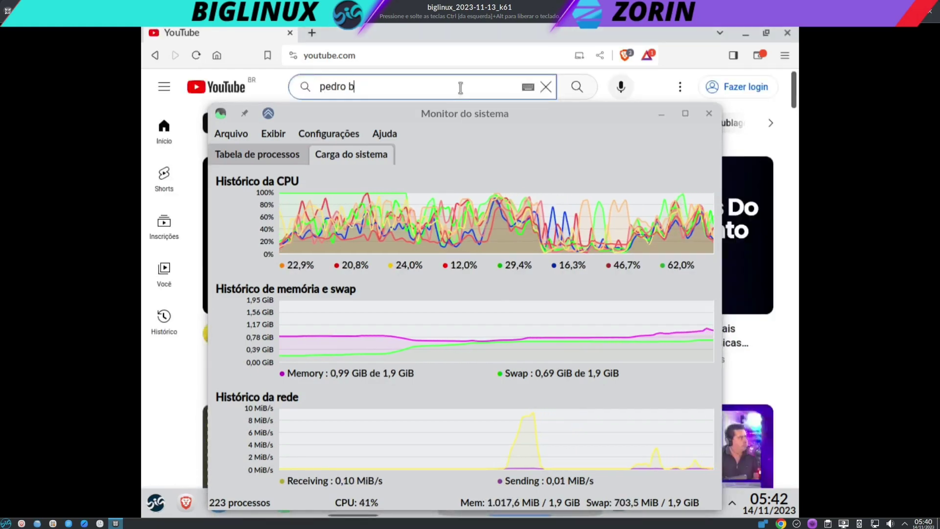
text(ezerra)
key(Return)
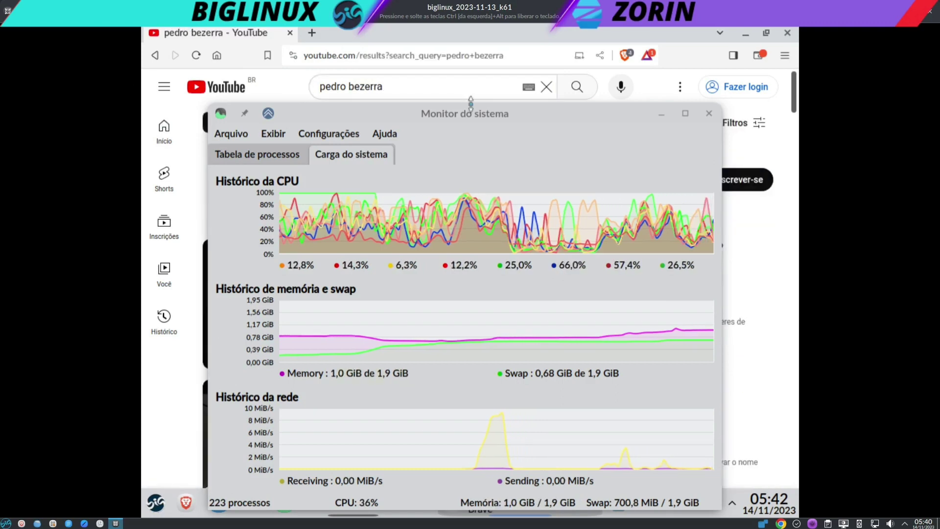
- Open the creator's channel from the search results and place the system monitor over the page to read all its load graphs
drag(470, 103, 465, 175)
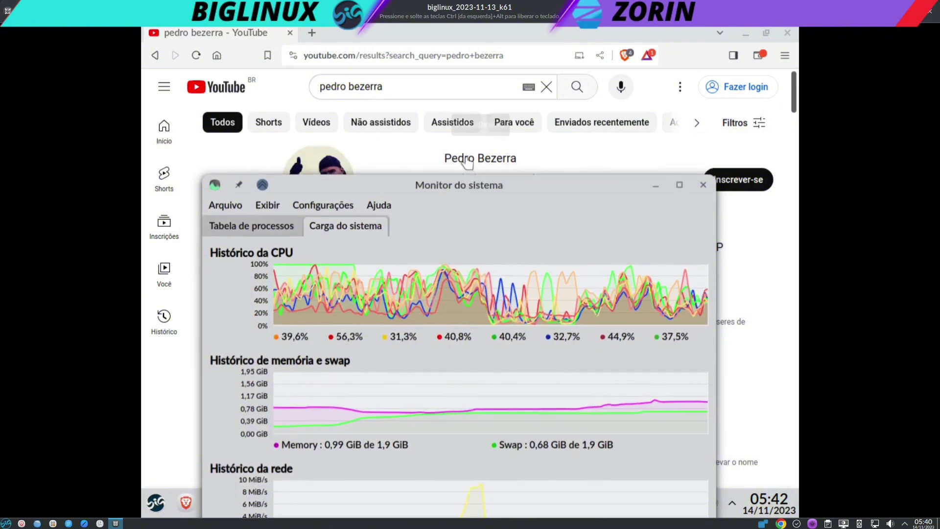
click(468, 161)
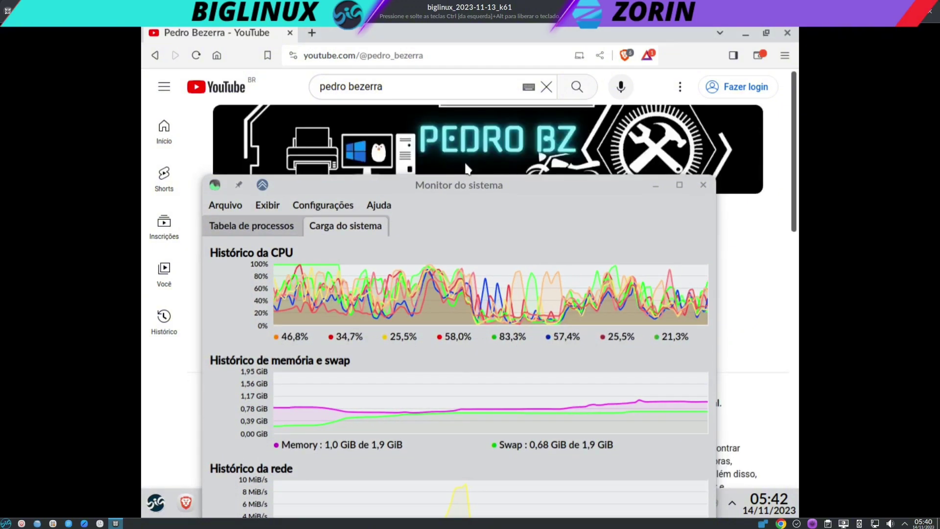
drag(466, 185, 477, 42)
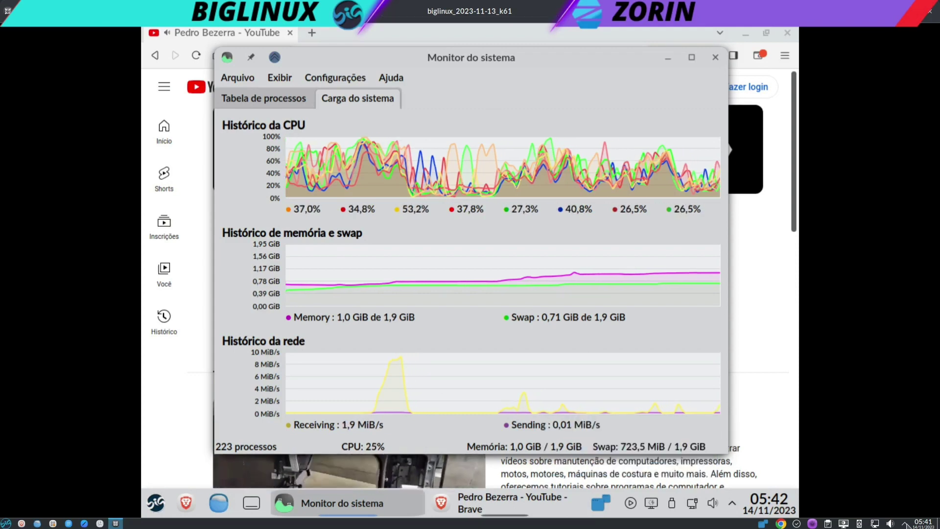
scroll(891, 523, down, 3)
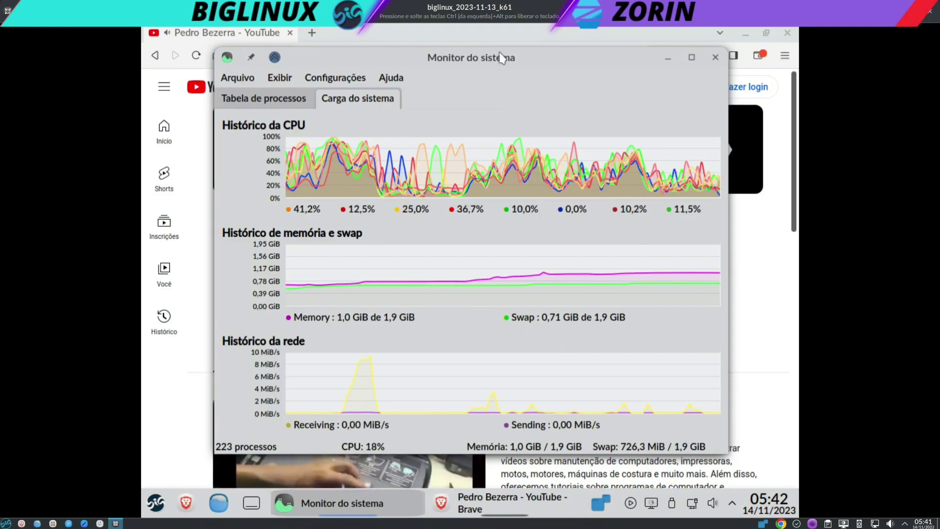
drag(502, 57, 499, 77)
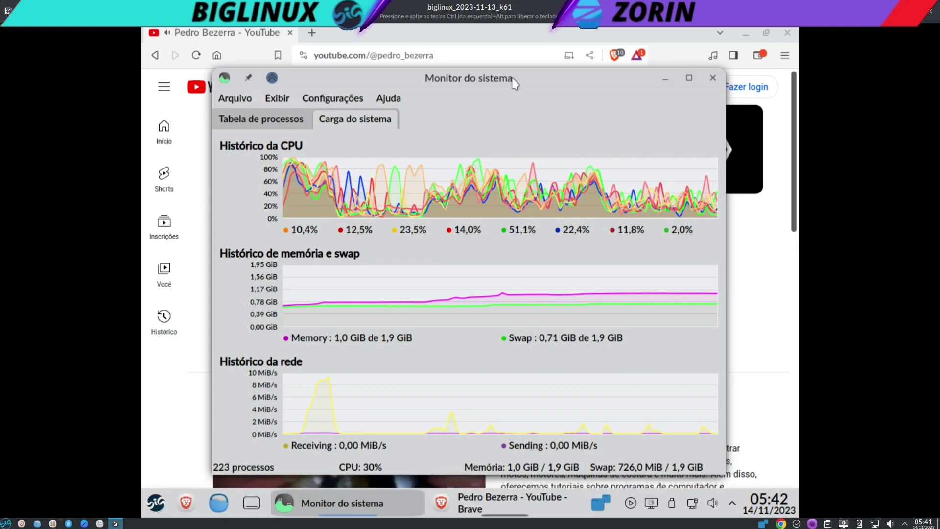
mouse_move(510, 79)
mouse_down()
mouse_move(426, 79)
mouse_move(494, 100)
mouse_move(538, 91)
mouse_move(510, 69)
mouse_up()
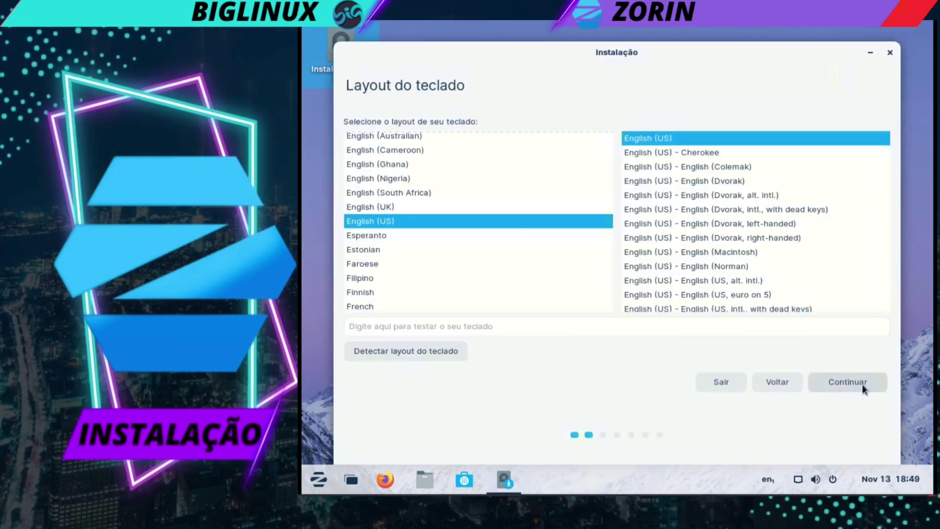
- Install Zorin OS with the English (US) keyboard layout and third-party software enabled, and restart the computer
click(861, 384)
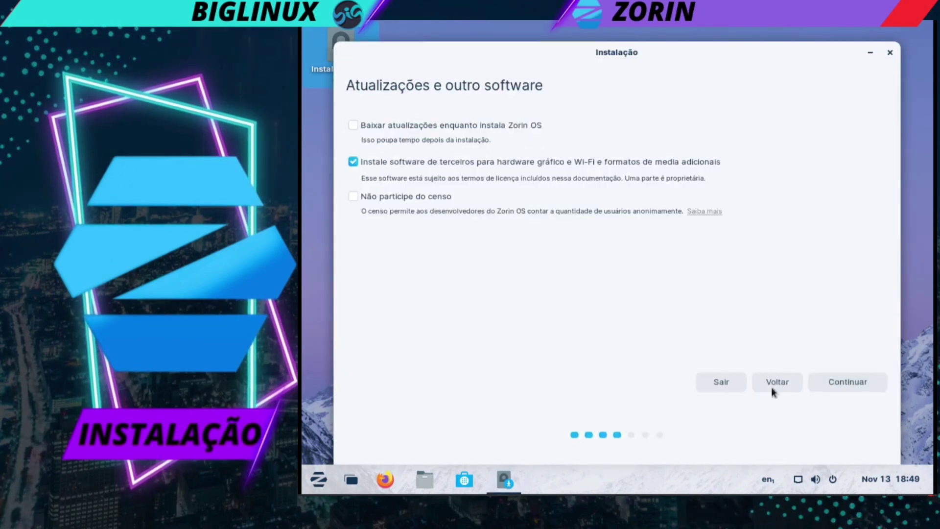
click(836, 382)
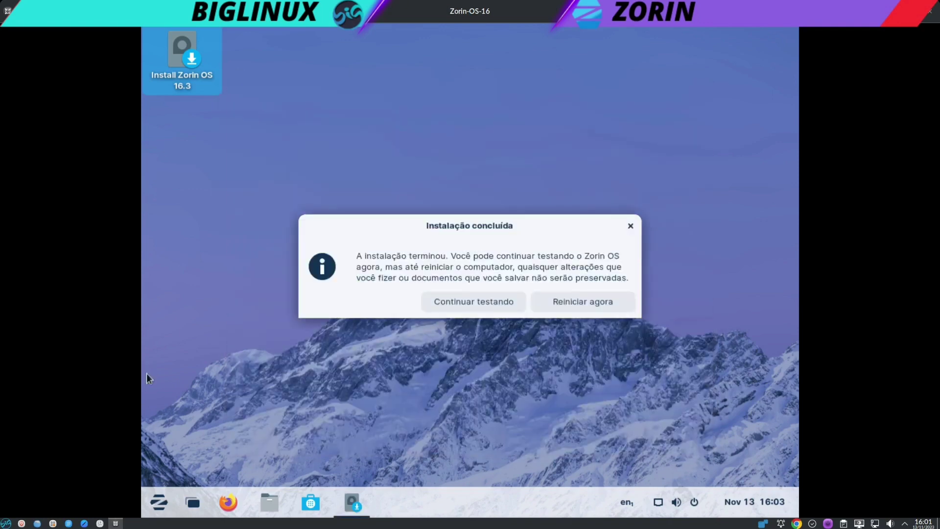
click(560, 310)
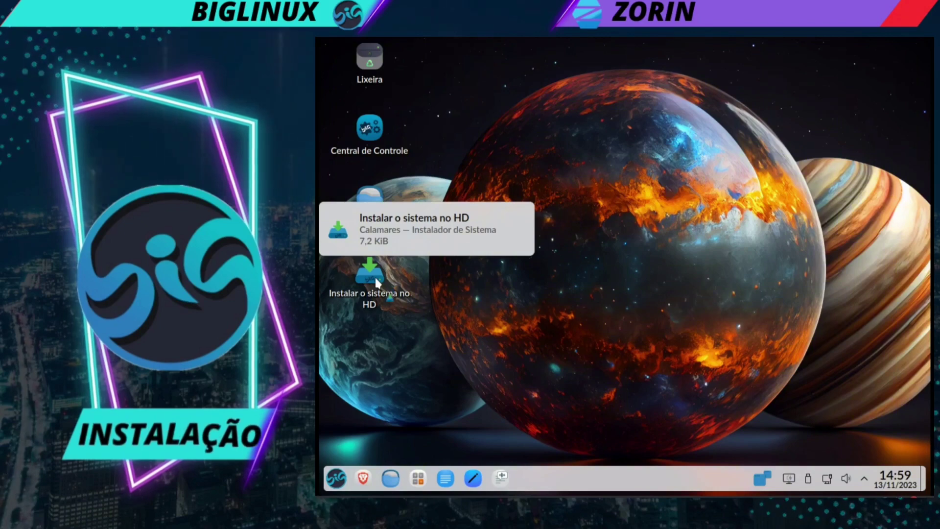
- Launch the BigLinux system installer from the desktop and continue past the pre-installation tips
double_click(377, 282)
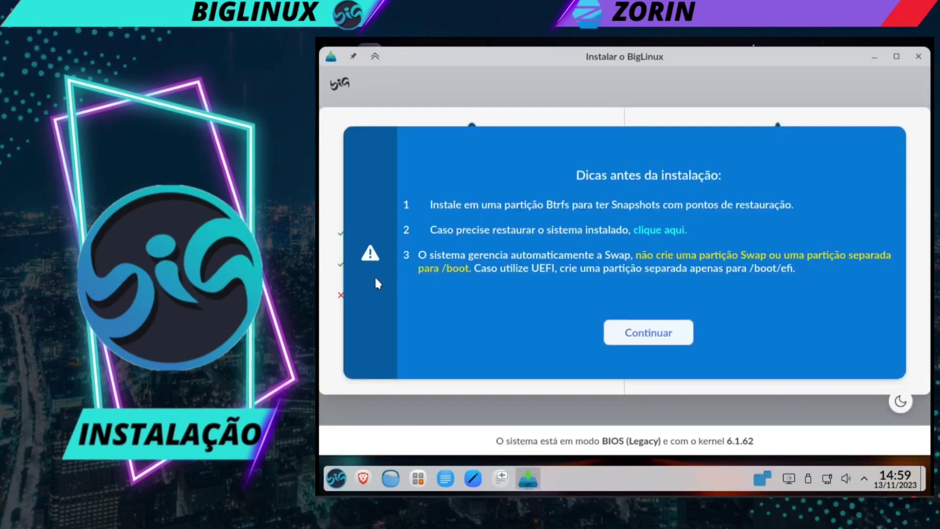
click(631, 334)
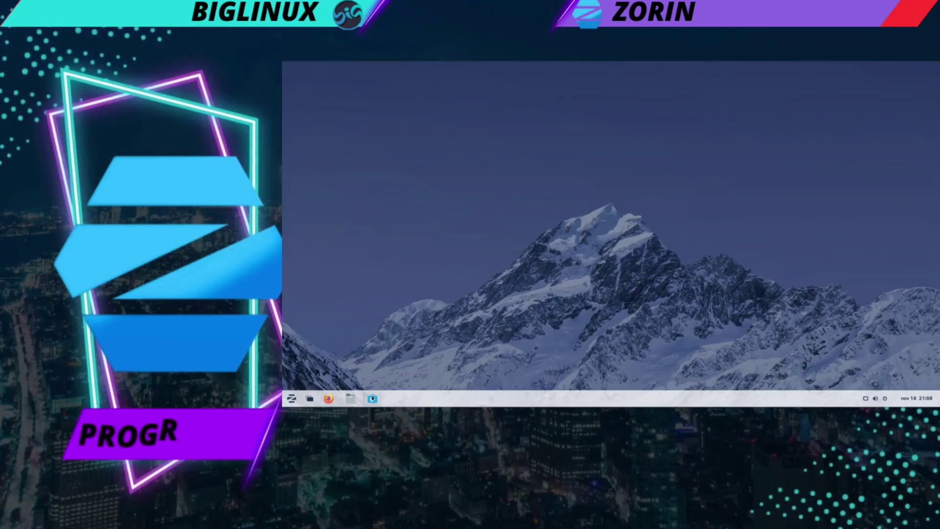
- Open the Zorin OS software store and search it for Blender
click(374, 400)
click(614, 283)
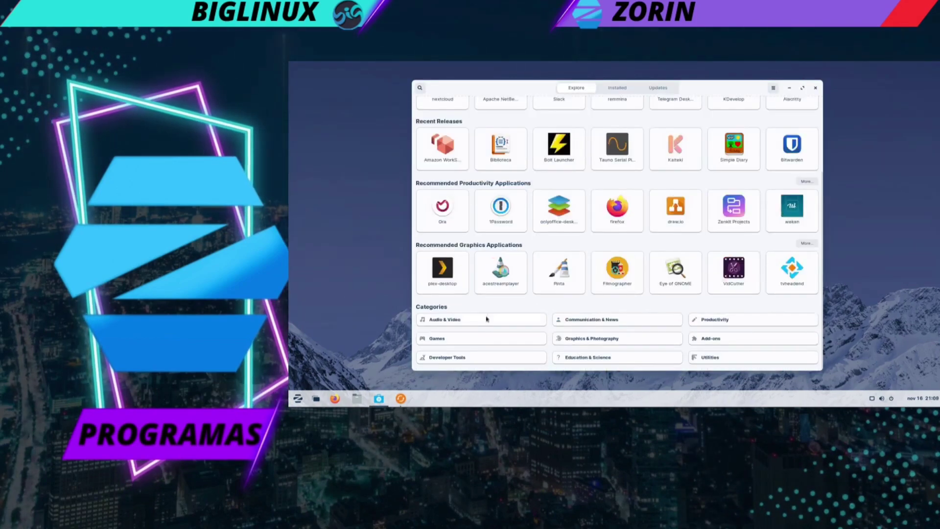
click(420, 88)
text(BLENDER)
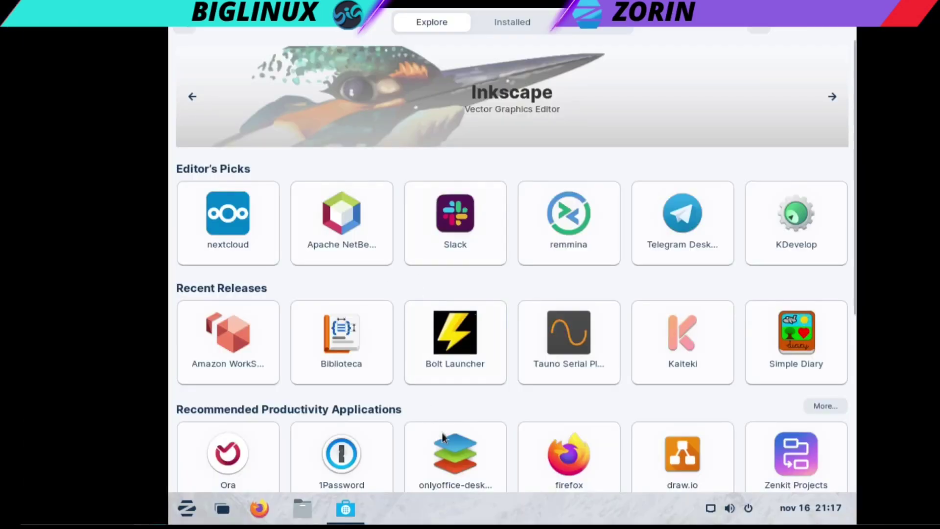
- Install Telegram Desktop from the store's Editor's Picks, authorizing it with the account password
click(685, 239)
click(287, 124)
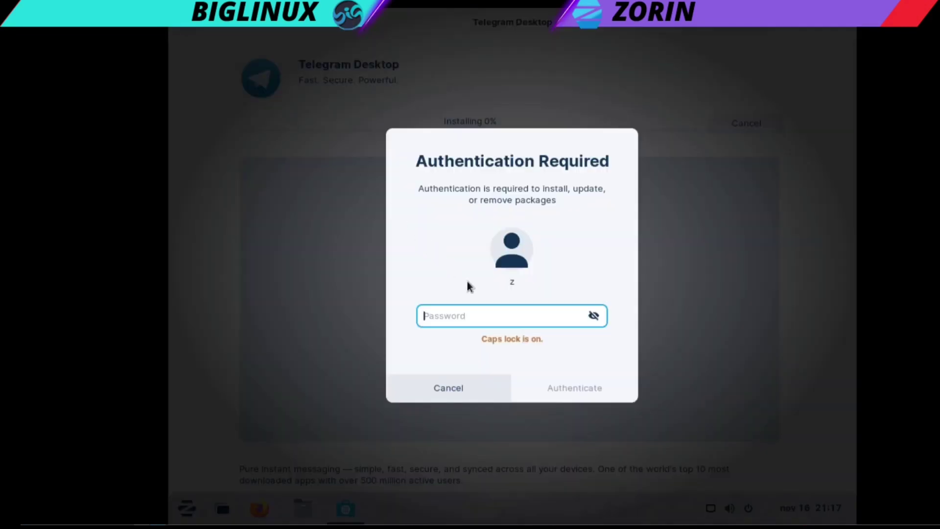
text(*****)
key(Return)
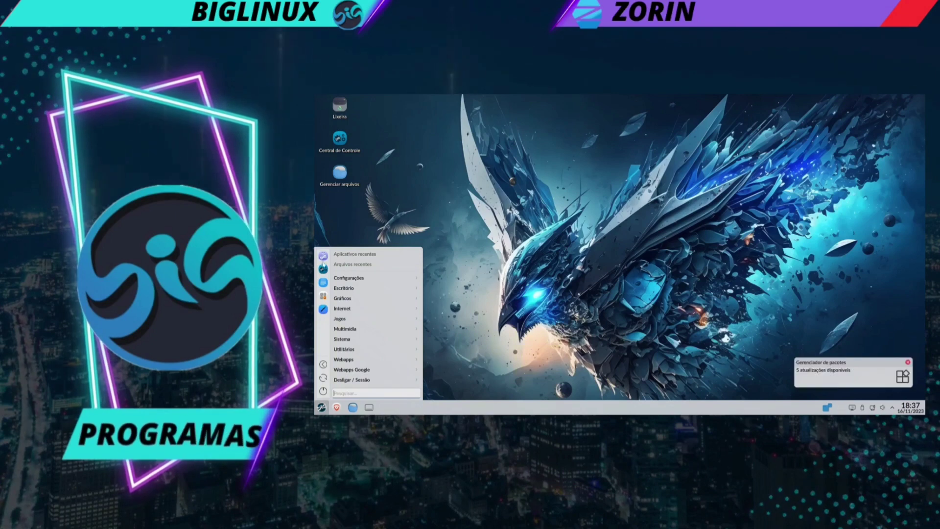
- Open Big-Store in BigLinux and search it for blender
key(Escape)
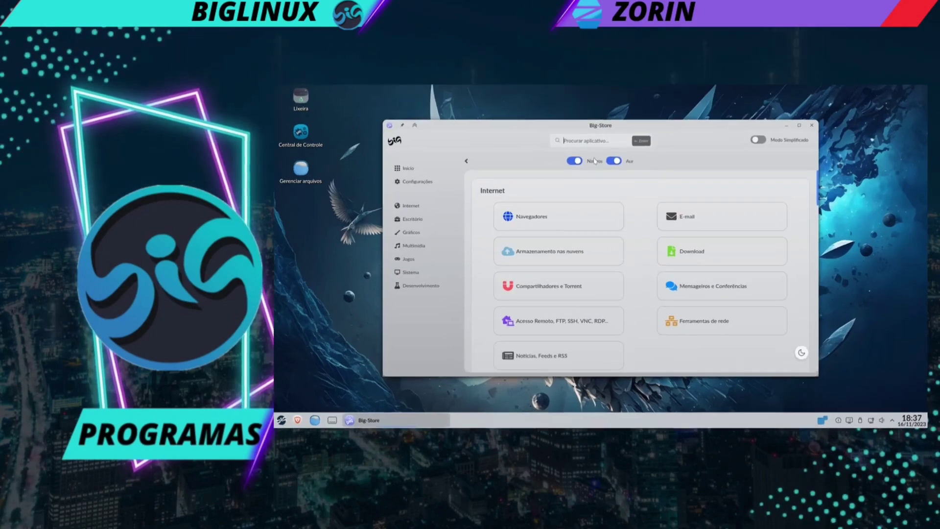
text(blender)
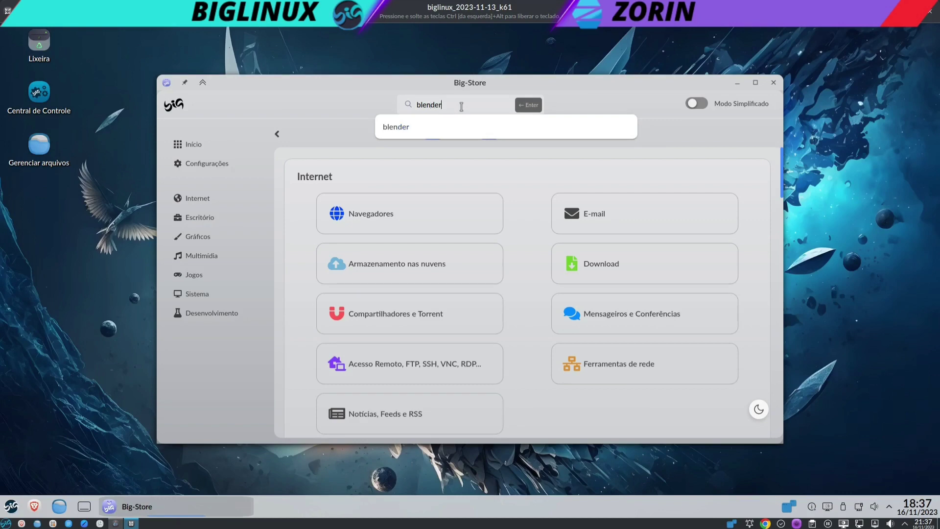
key(Return)
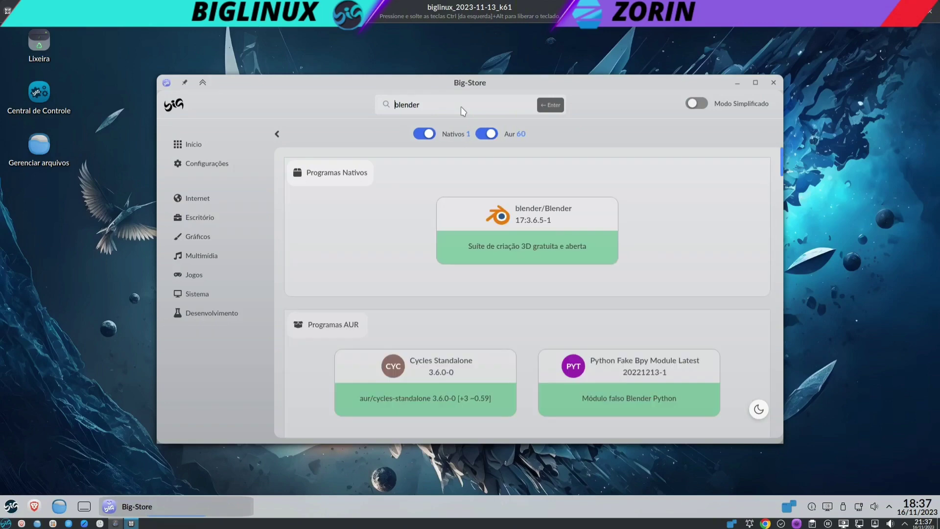
- Examine the native and AUR results for blender and read the explanation of each program type
mouse_move(366, 173)
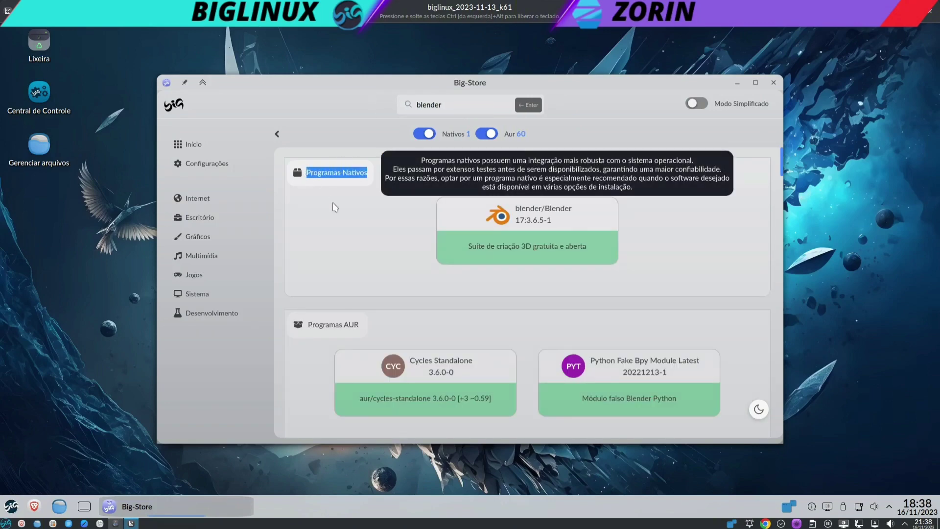
scroll(357, 258, down, 2)
mouse_move(358, 263)
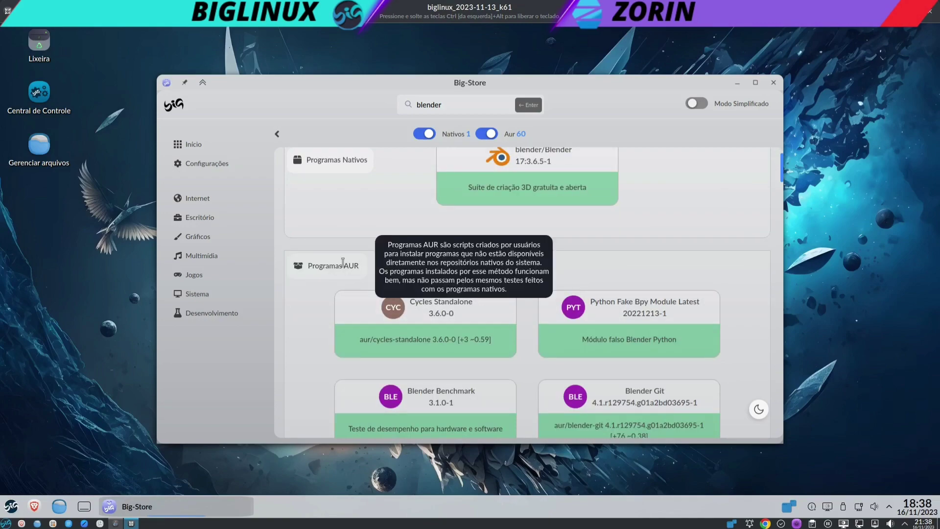
scroll(343, 262, down, 15)
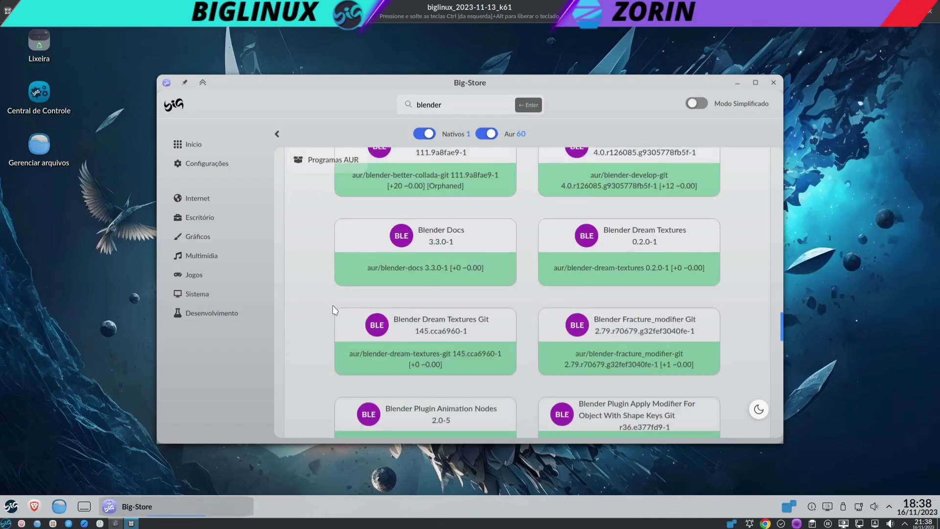
scroll(342, 320, down, 10)
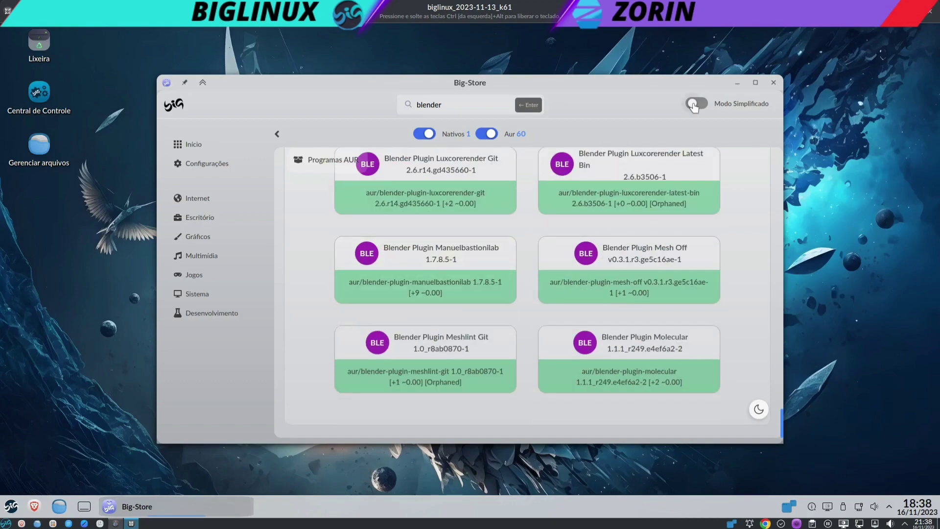
- Try Simplified Mode on the blender search and hide the AUR results
click(696, 103)
click(540, 107)
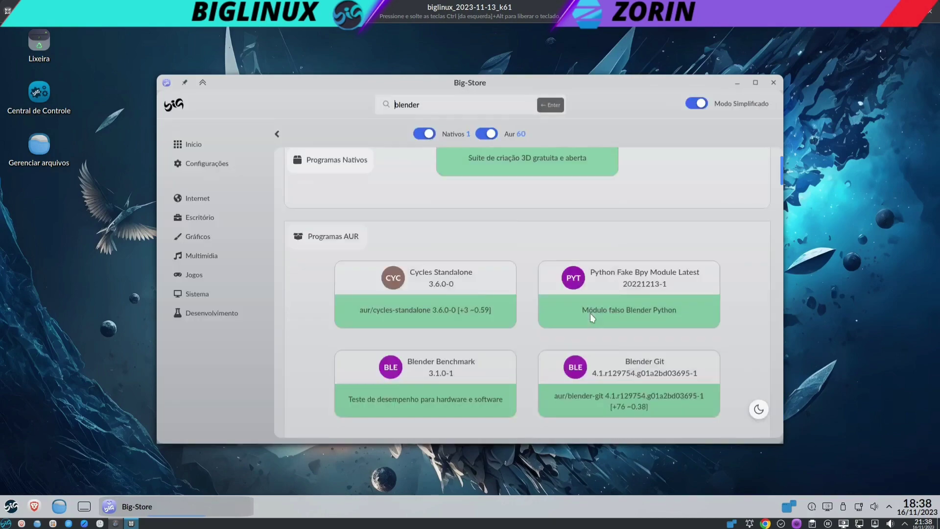
click(487, 133)
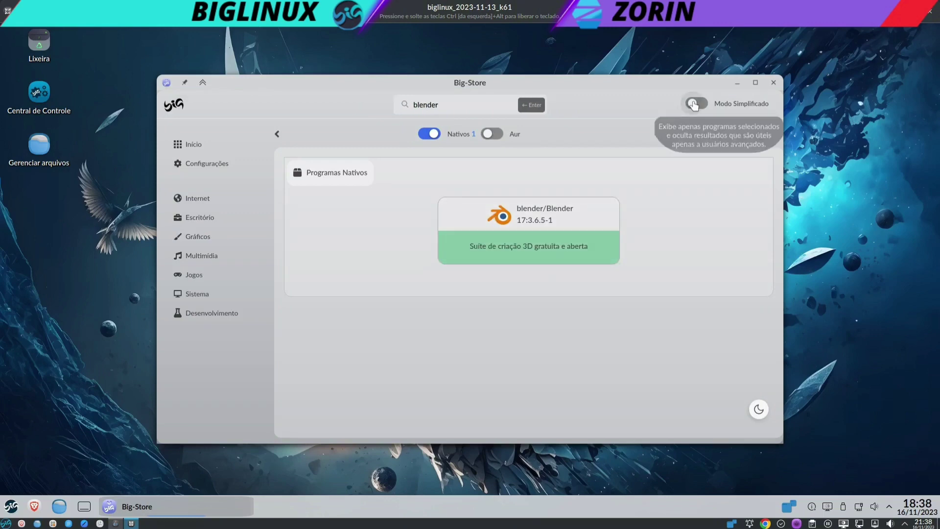
- Install the native Blender package from Big-Store, entering the account password to authorize the installation
click(513, 234)
click(513, 234)
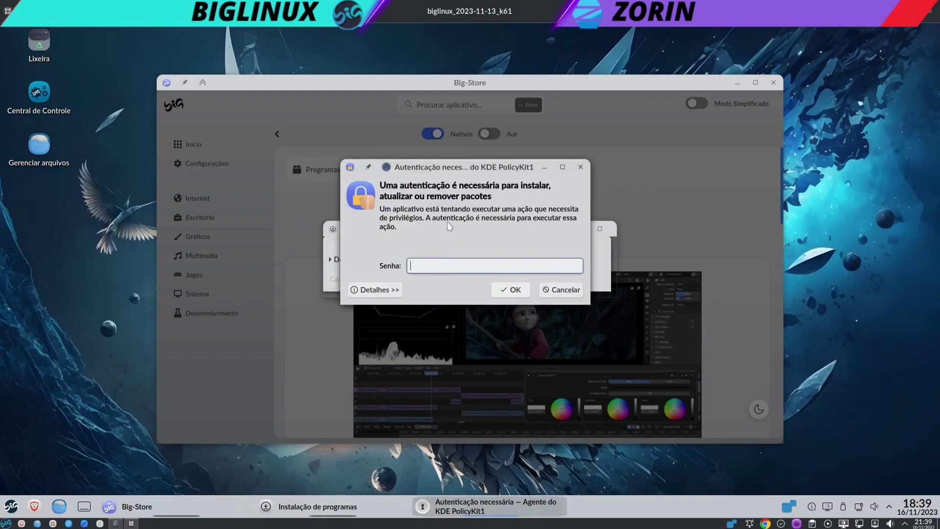
text(****)
key(Return)
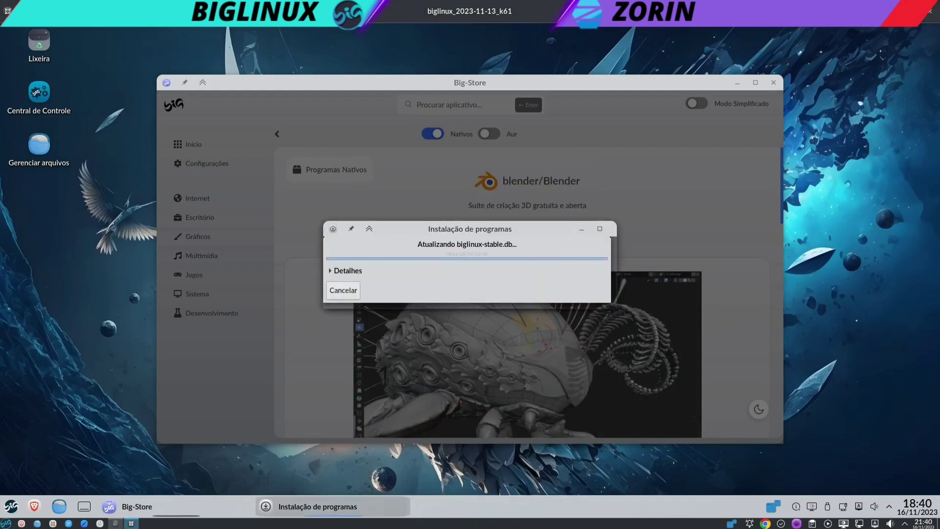
click(516, 389)
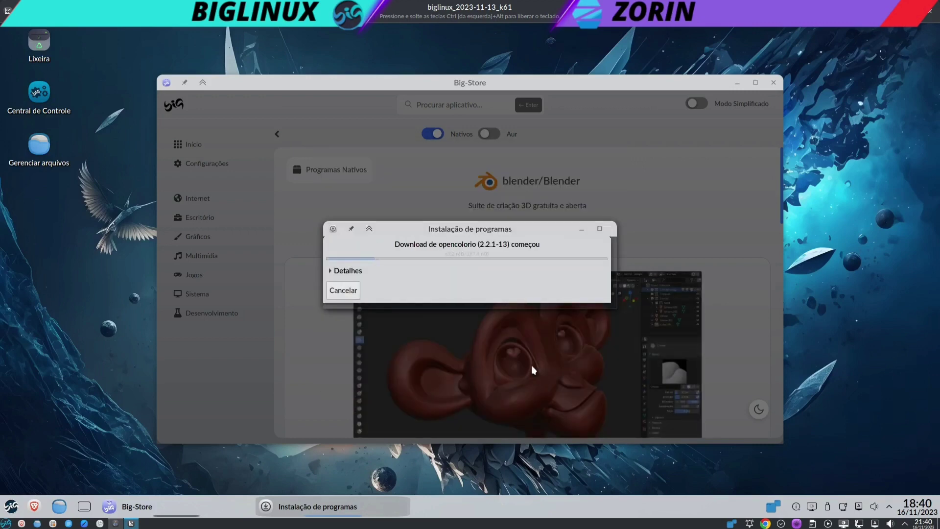
click(355, 273)
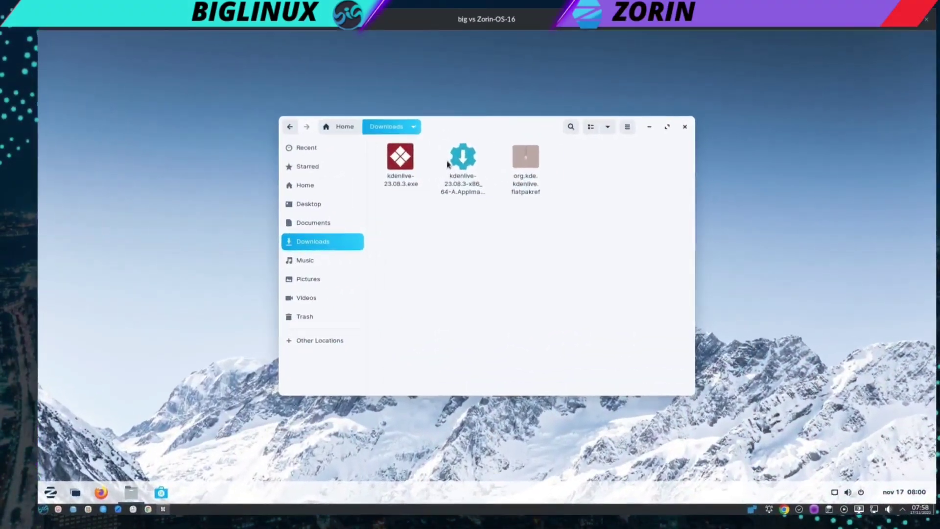
- Open org.kde.kdenlive.flatpakref from the Downloads folder in Zorin OS for installation
click(448, 164)
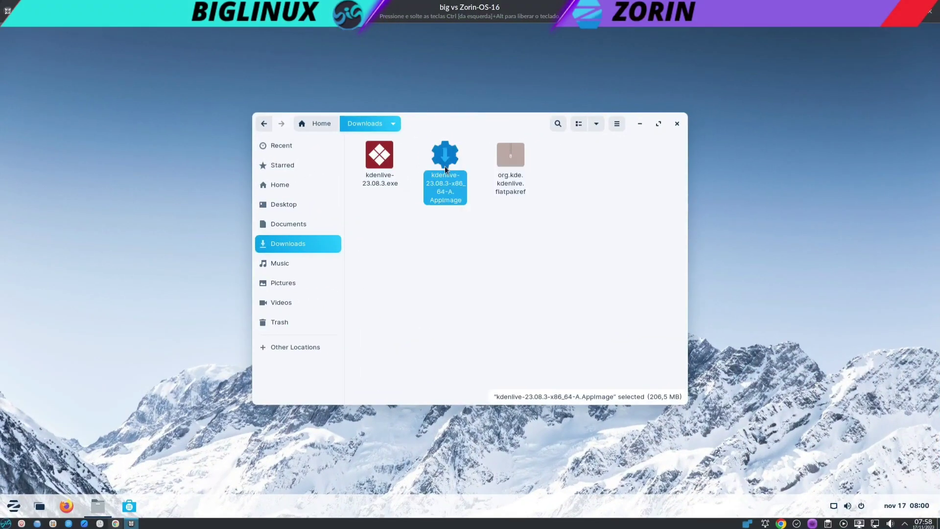
double_click(520, 163)
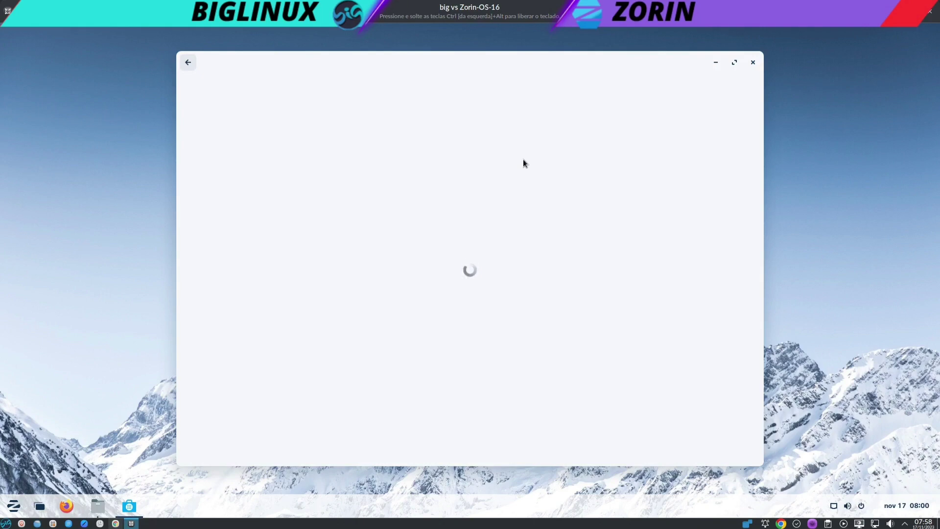
- Place the store and Downloads windows side by side, open kdenlive-23.08.3.exe and agree to install Windows App Support
drag(394, 60, 565, 87)
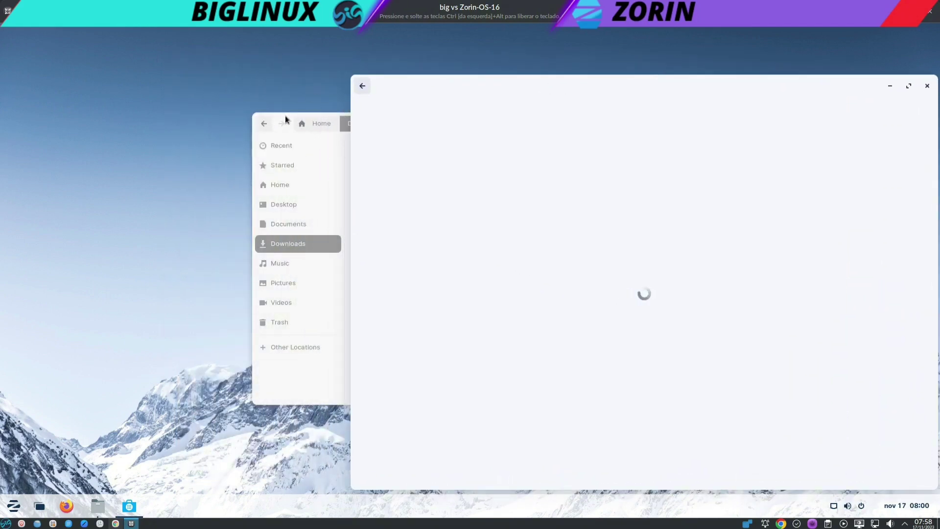
drag(286, 119, 36, 82)
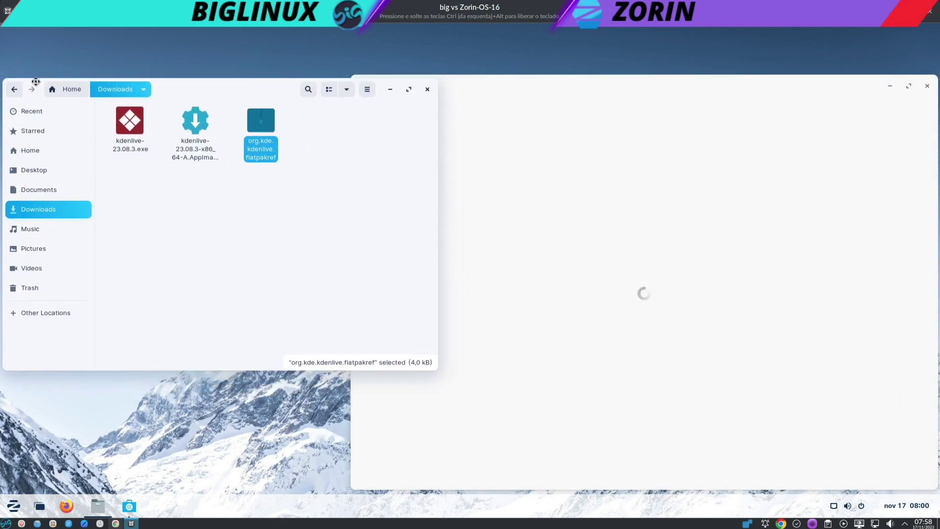
click(124, 119)
double_click(124, 119)
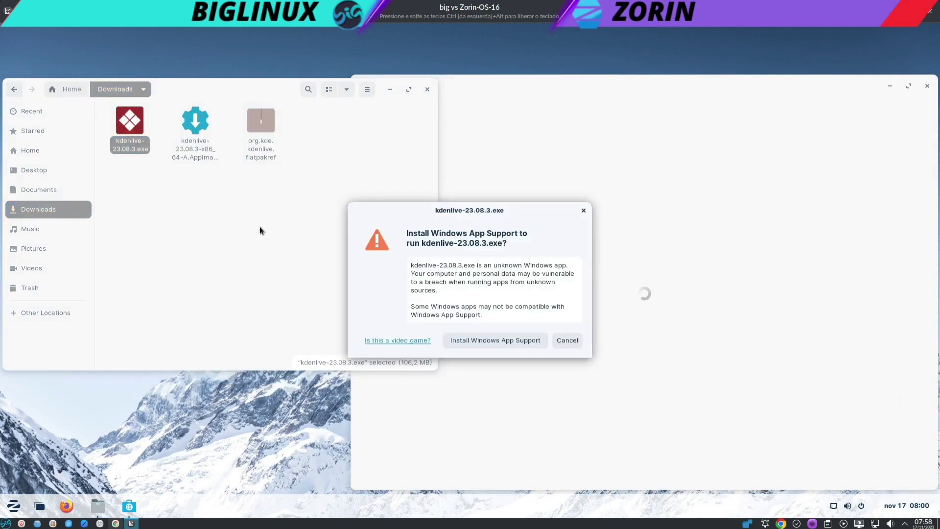
click(486, 342)
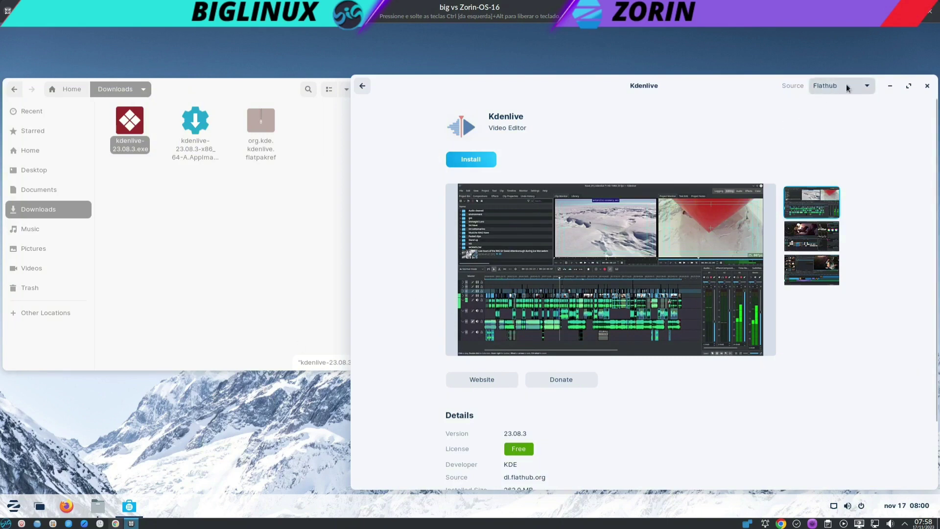
- Check Kdenlive's package sources and install Windows App Support, entering the account password to authorize it
click(865, 90)
click(813, 189)
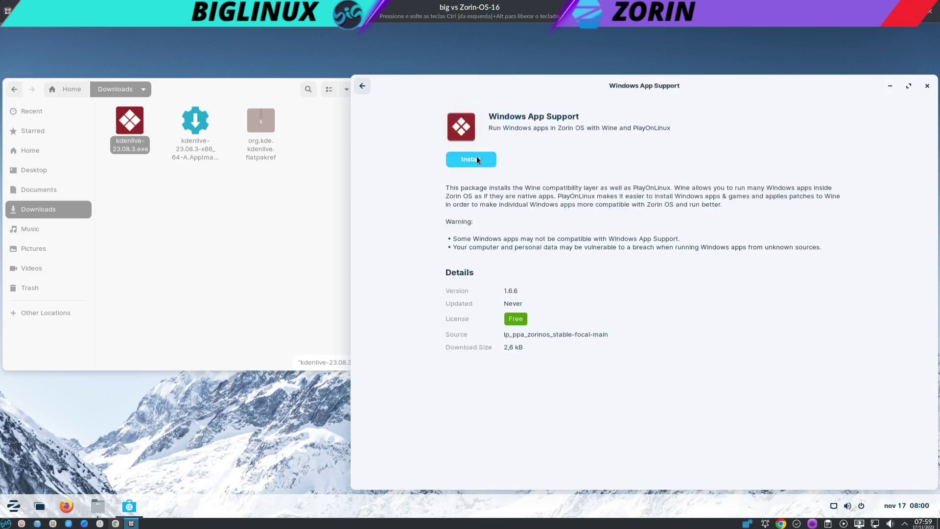
drag(554, 81, 570, 68)
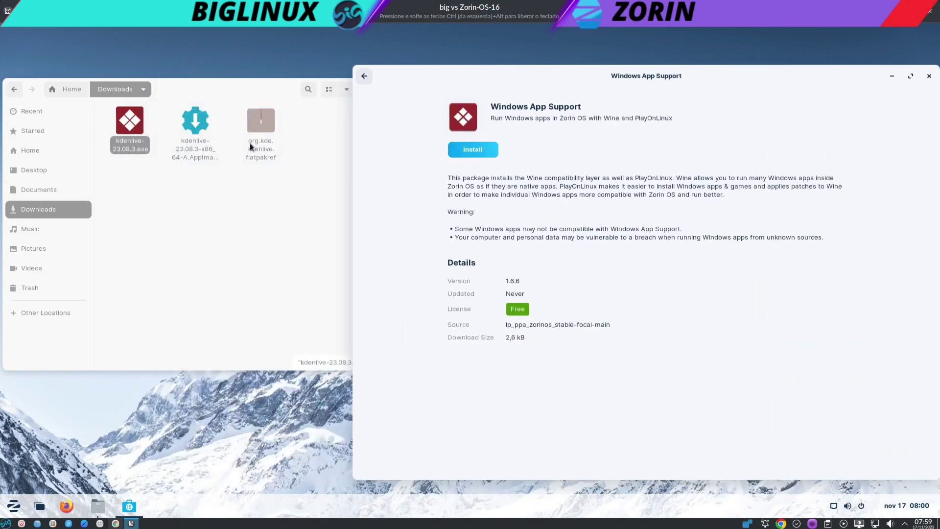
click(471, 150)
text(••)
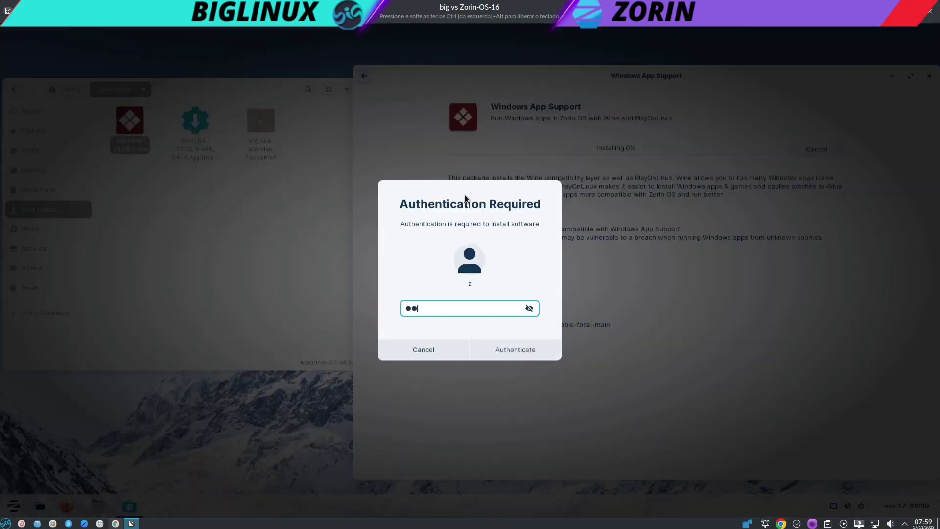
key(Return)
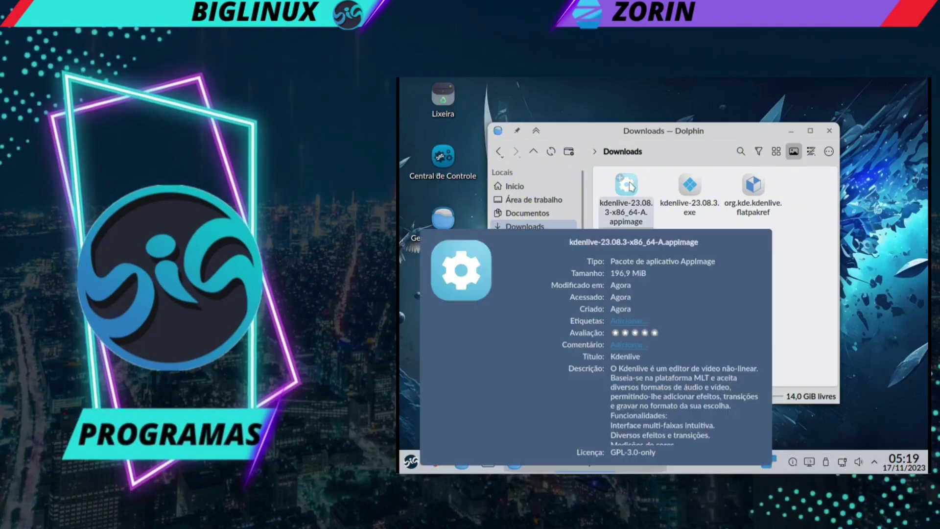
- In BigLinux, run kdenlive-23.08.3-x86_64-A.appimage from Downloads and choose to integrate it into the system and run it
click(629, 185)
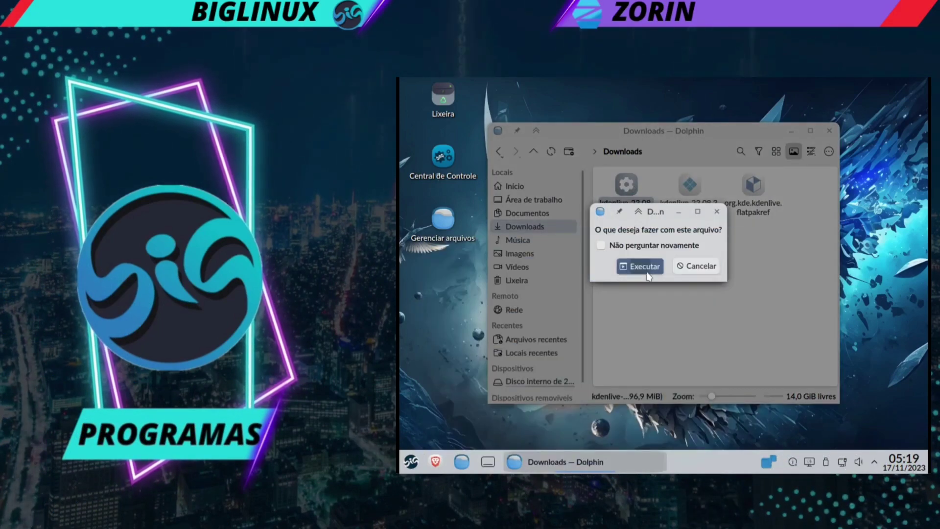
click(643, 267)
click(679, 285)
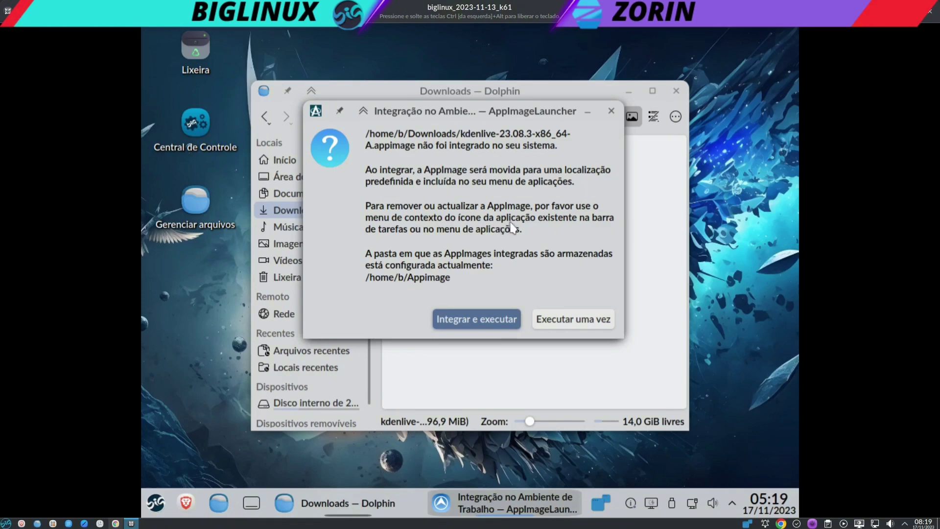
click(476, 319)
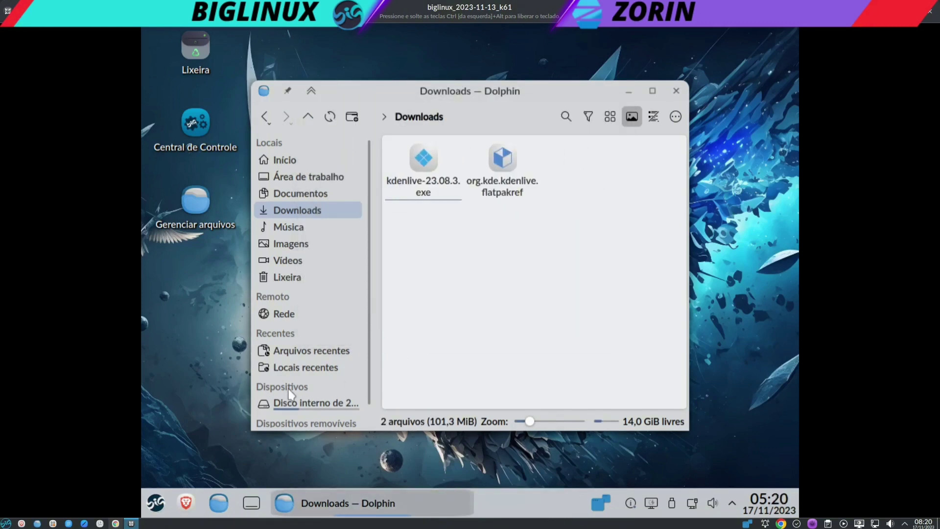
- Search the application launcher for "kde" to check for the integrated Kdenlive, and close its window once it has loaded
click(157, 502)
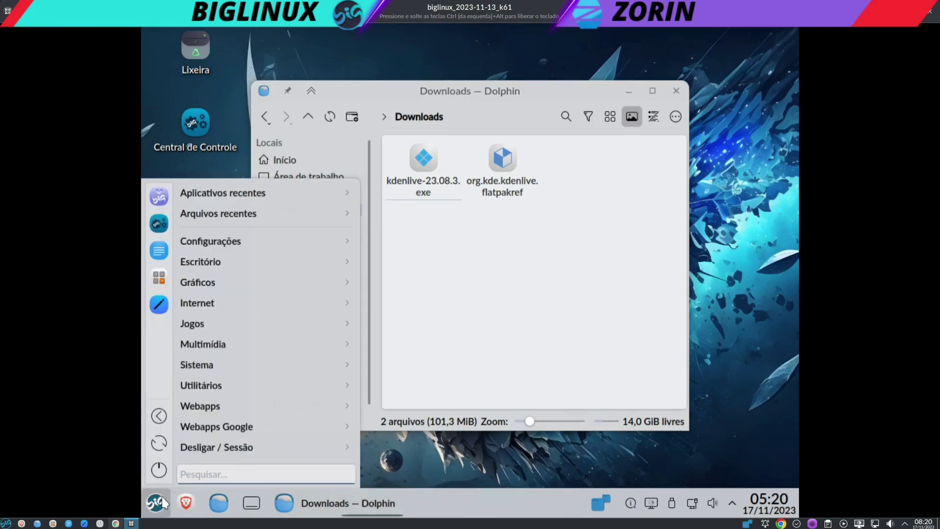
text(k)
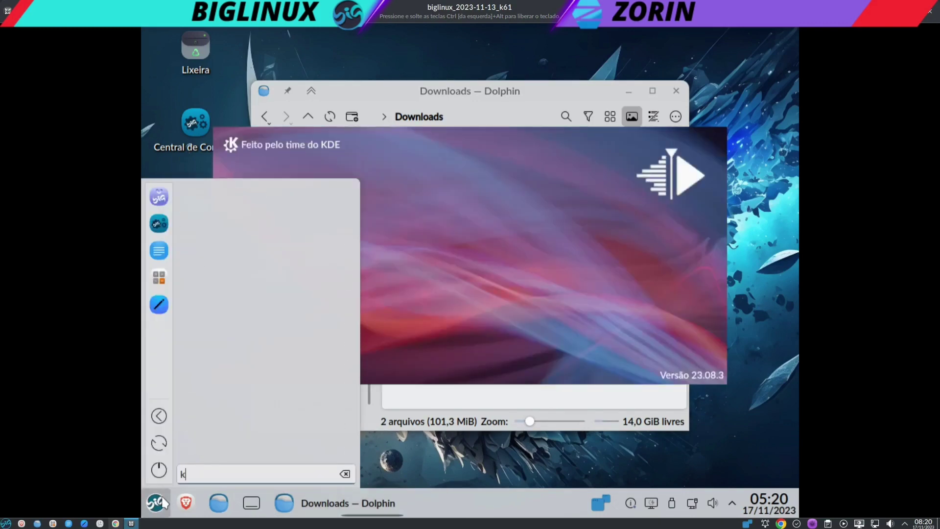
key(BackSpace)
text(f)
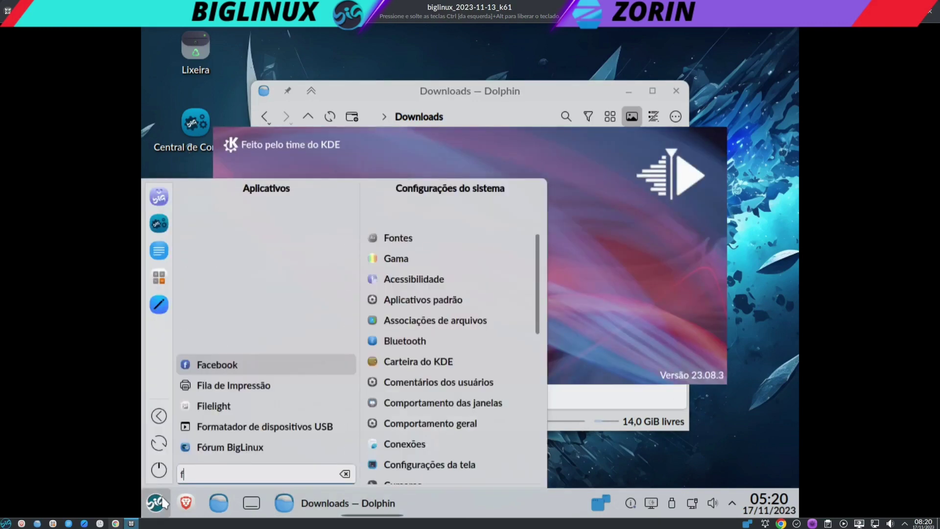
key(BackSpace)
text(kde)
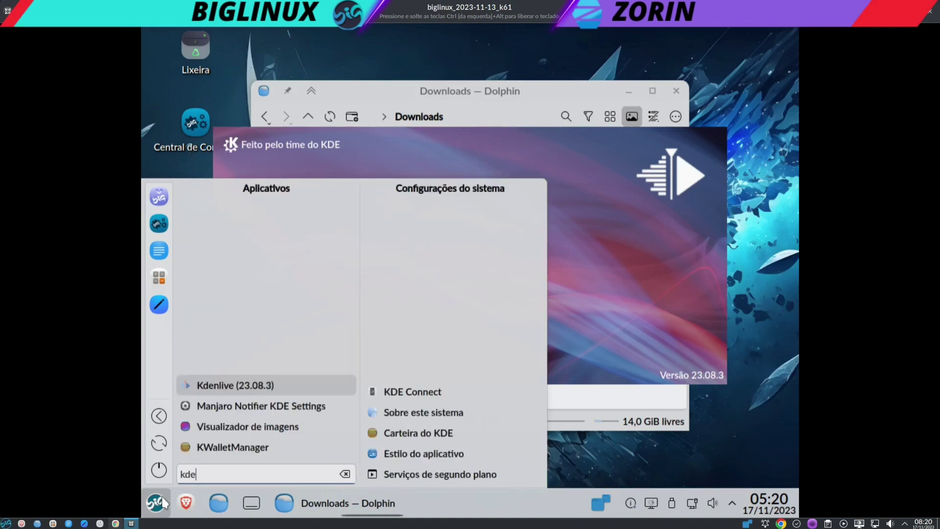
click(617, 328)
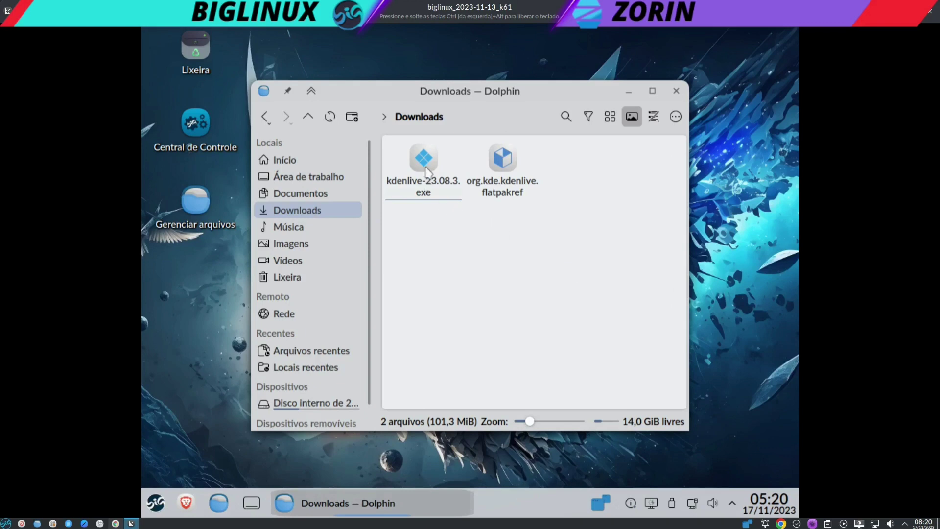
mouse_move(426, 172)
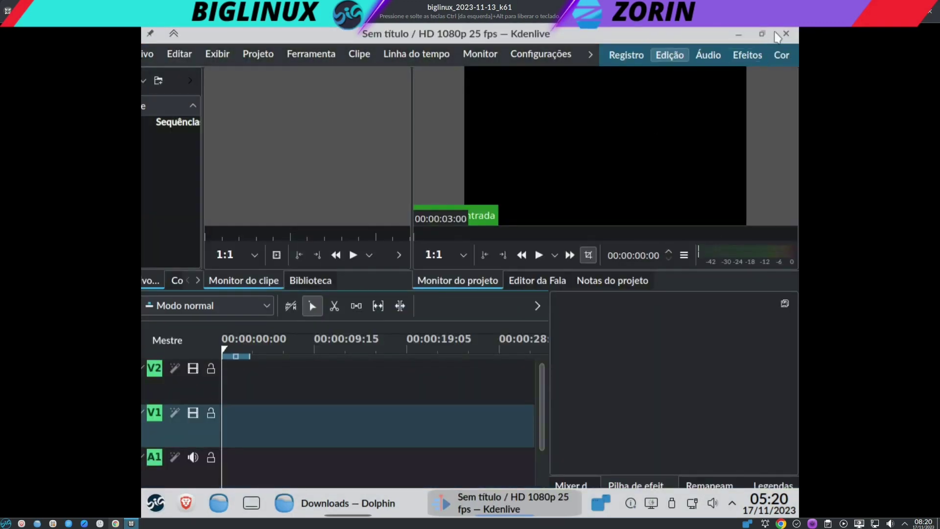
click(786, 34)
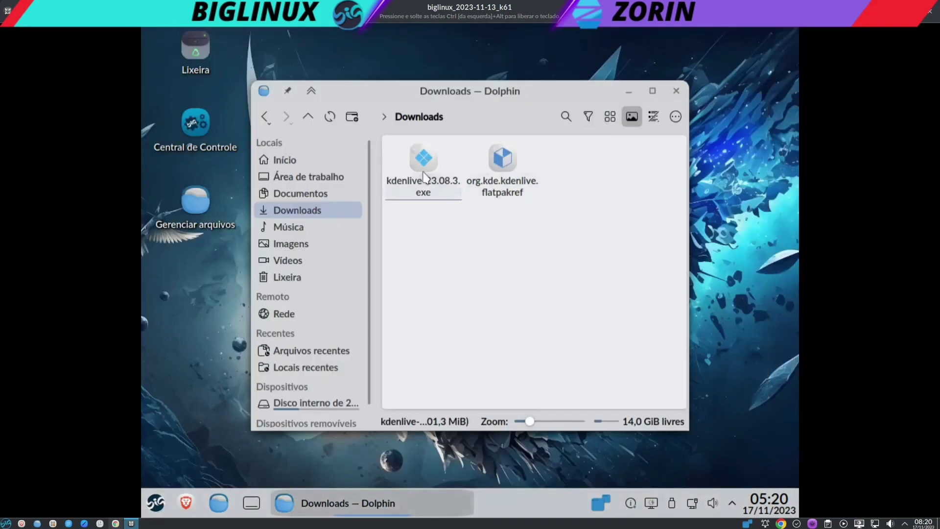
- Try to run kdenlive-23.08.3.exe, and examine the offered applications and the actions available for the file
click(424, 176)
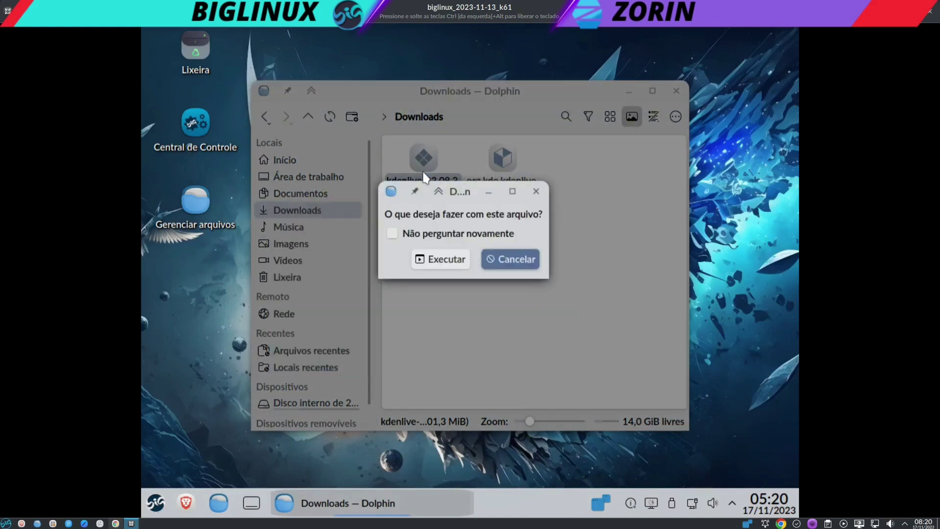
click(422, 260)
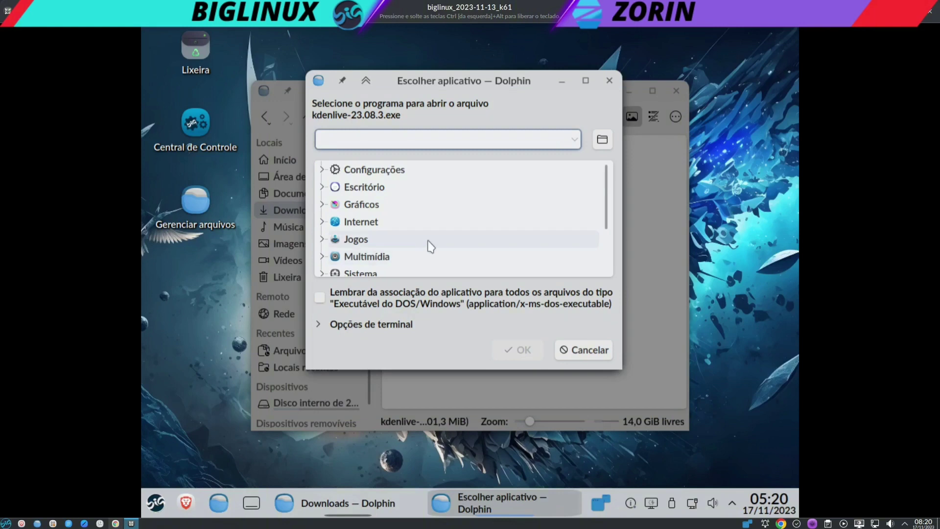
scroll(427, 246, down, 2)
scroll(429, 246, up, 2)
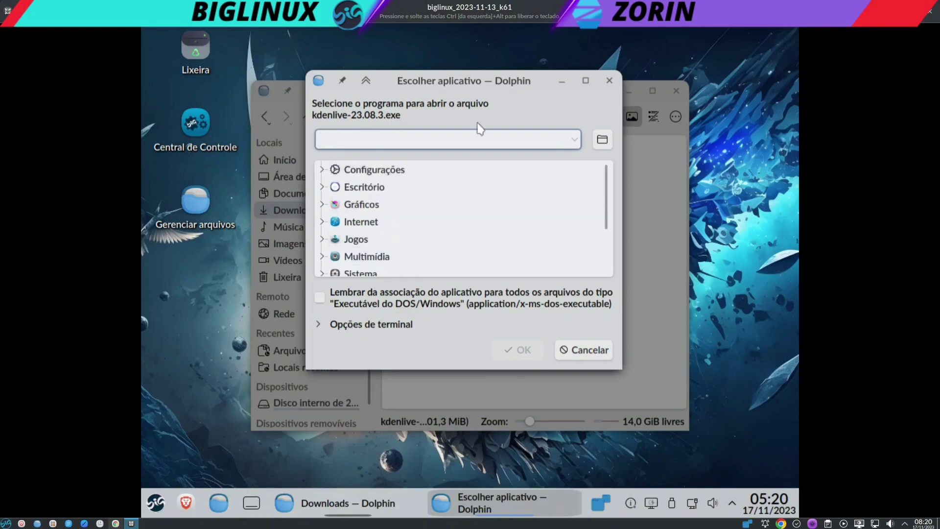
click(578, 344)
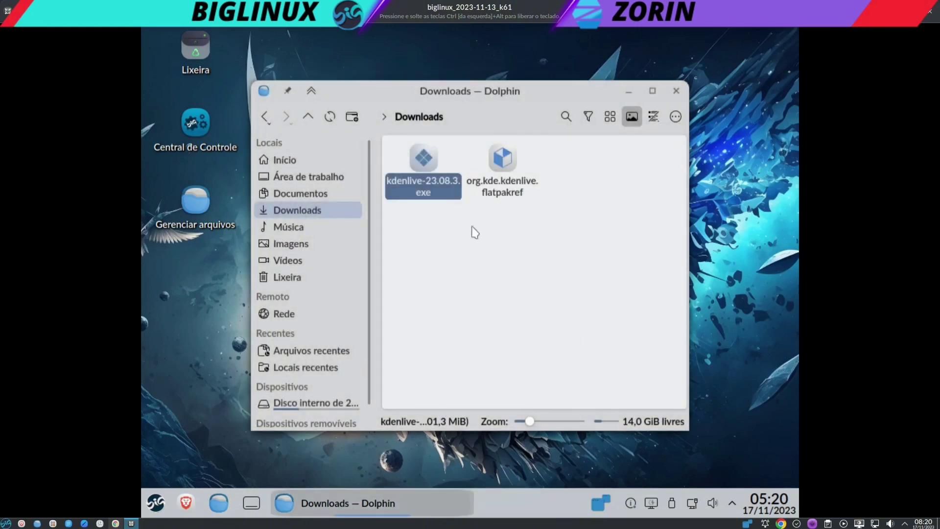
right_click(436, 162)
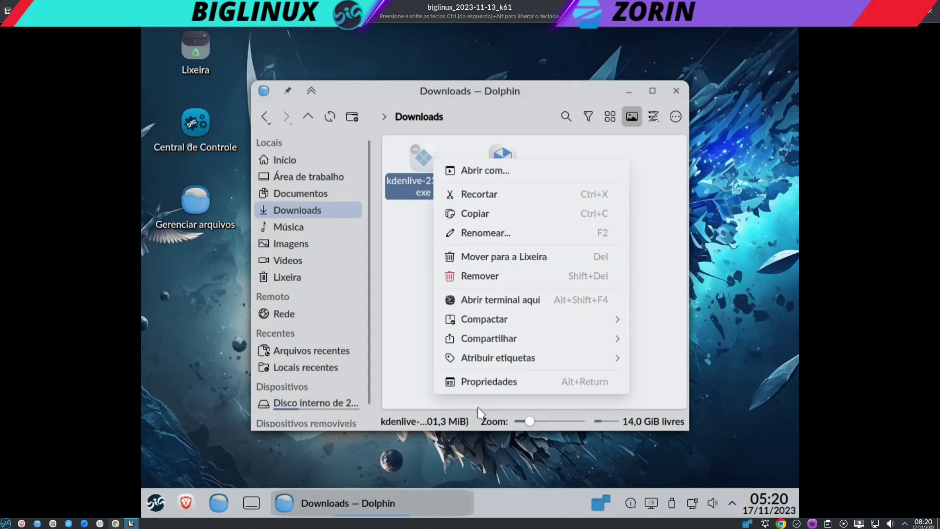
click(415, 372)
click(430, 240)
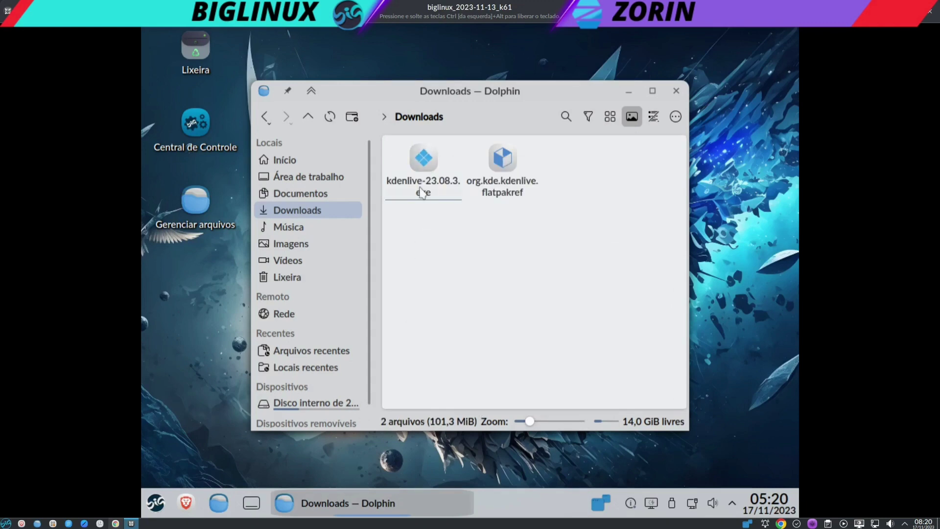
- Open org.kde.kdenlive.flatpakref from Downloads and try dropping the file into the Add/Remove Programs window
click(508, 183)
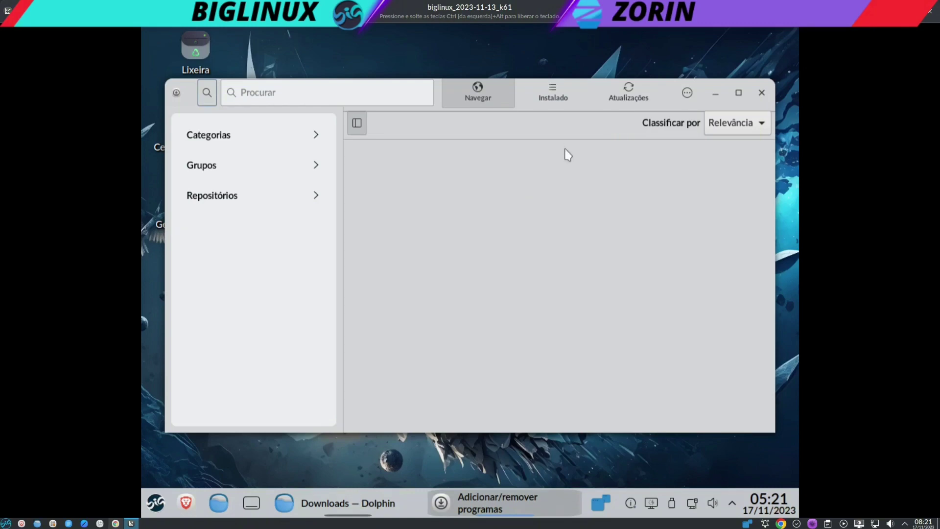
key(alt+Tab)
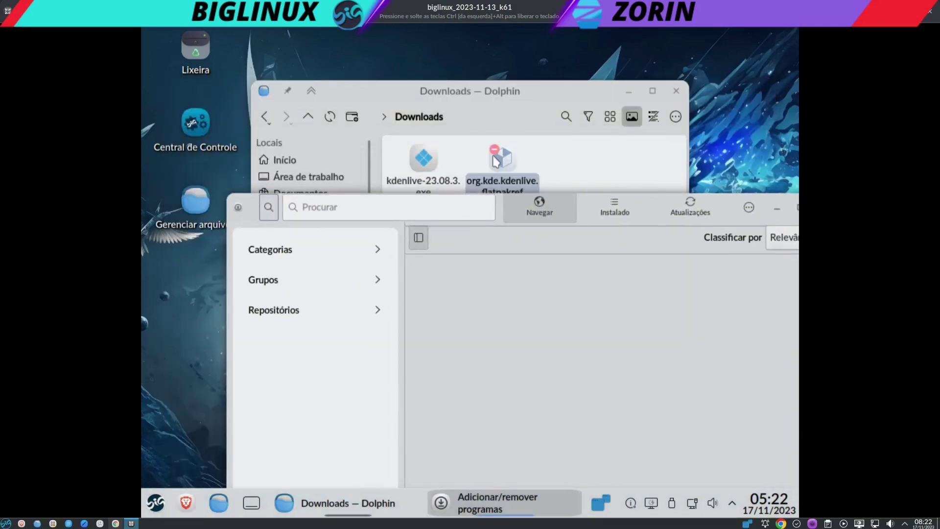
drag(495, 160, 675, 268)
- Search Add/Remove Programs for kdenlive and close the software manager
click(432, 204)
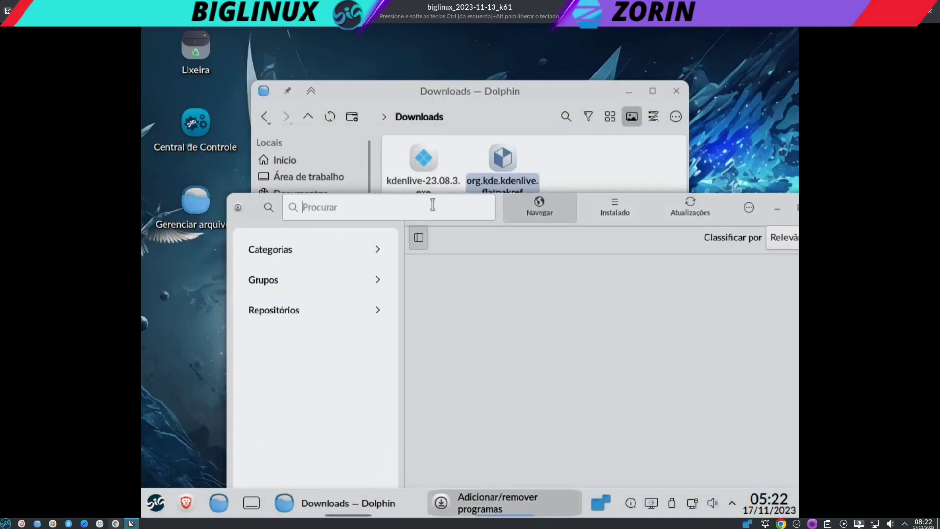
text(kdenlive)
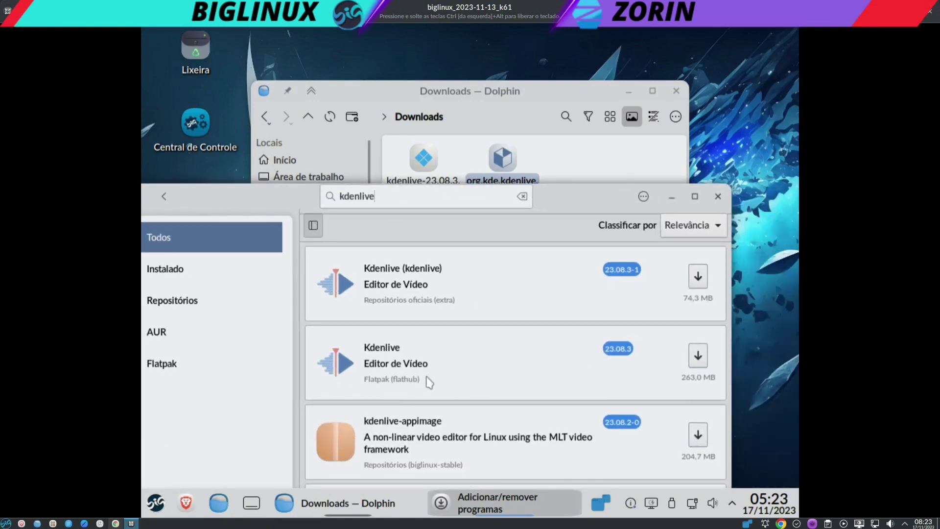
click(695, 197)
click(783, 38)
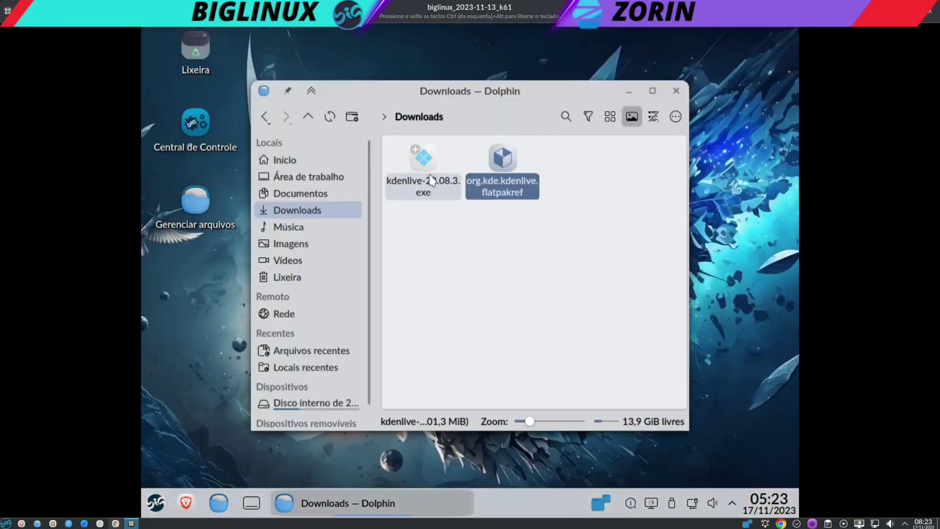
double_click(430, 185)
click(437, 258)
click(592, 350)
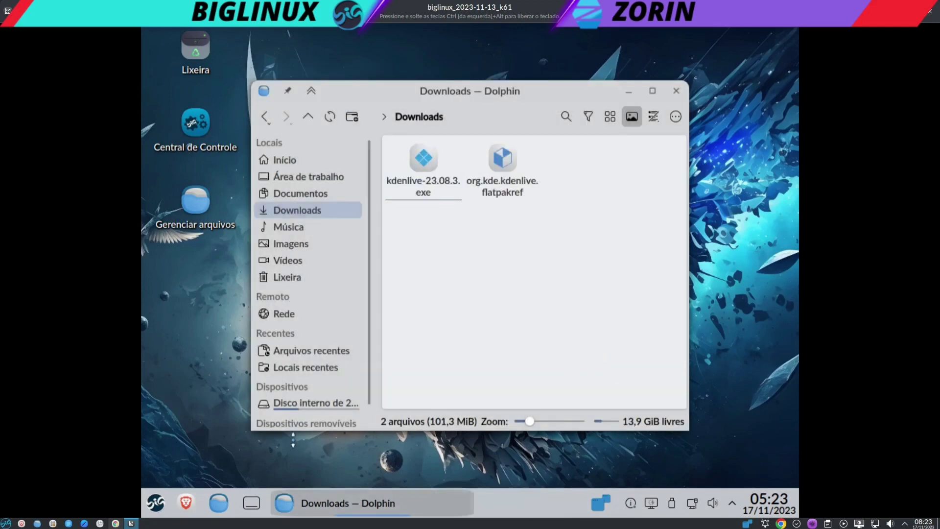
- Open Lutris from the installed games applications
click(156, 502)
mouse_move(202, 346)
mouse_move(204, 324)
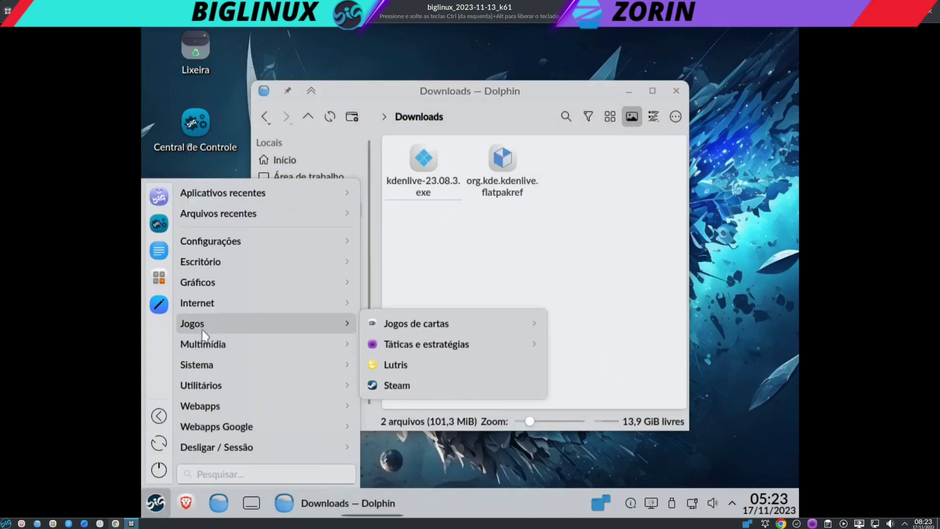
click(397, 368)
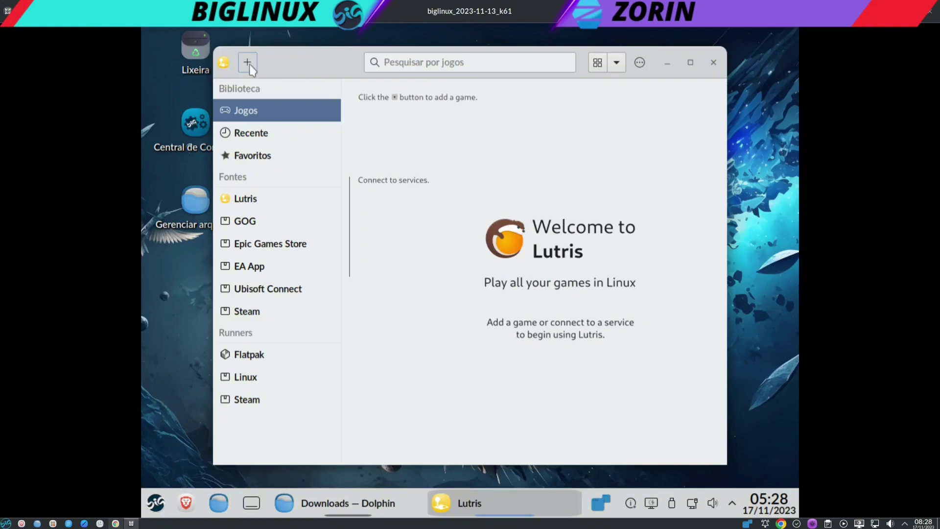
- Add a Windows game from an executable in Lutris, named kdenlive, with the Windows 10 64-bit preset and System locale
click(248, 64)
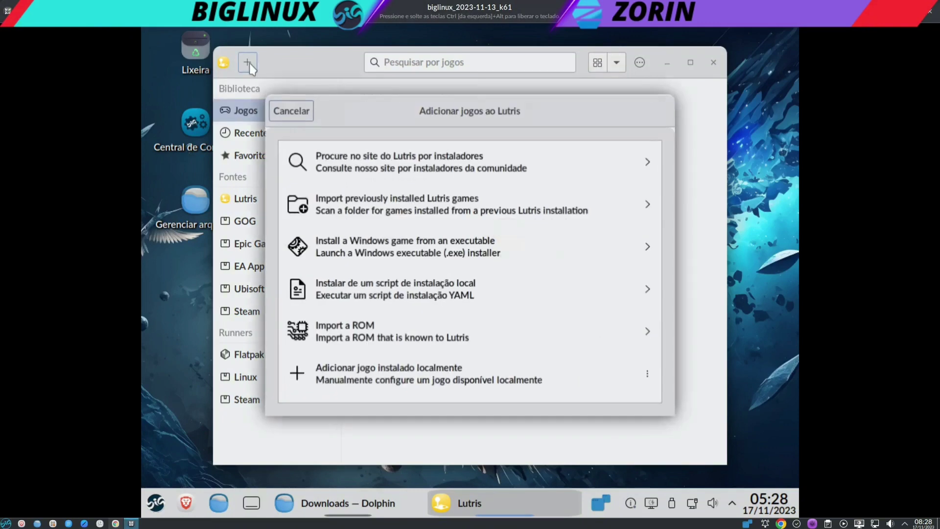
click(458, 251)
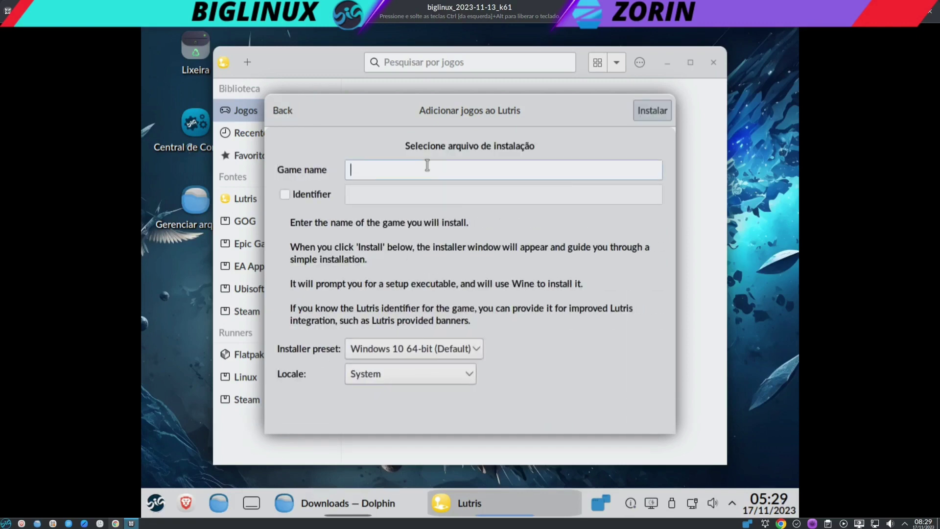
text(kdenlive)
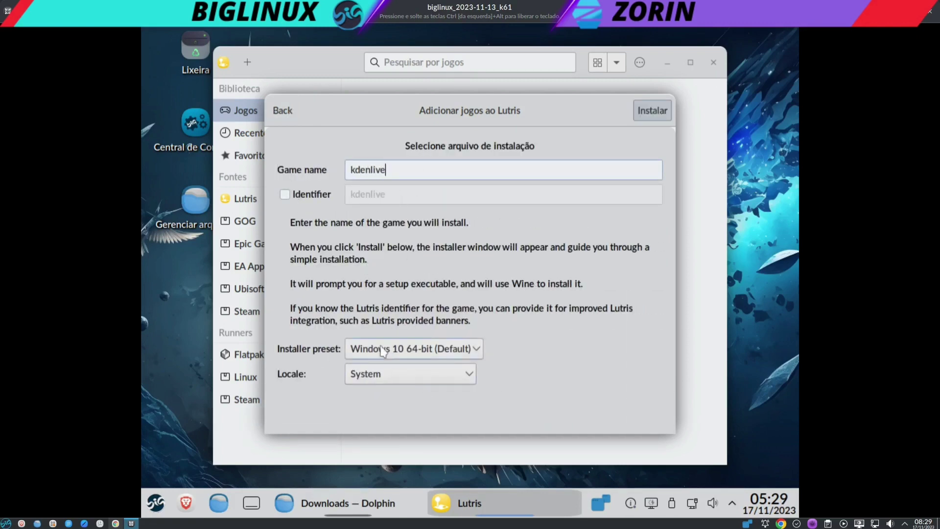
click(433, 350)
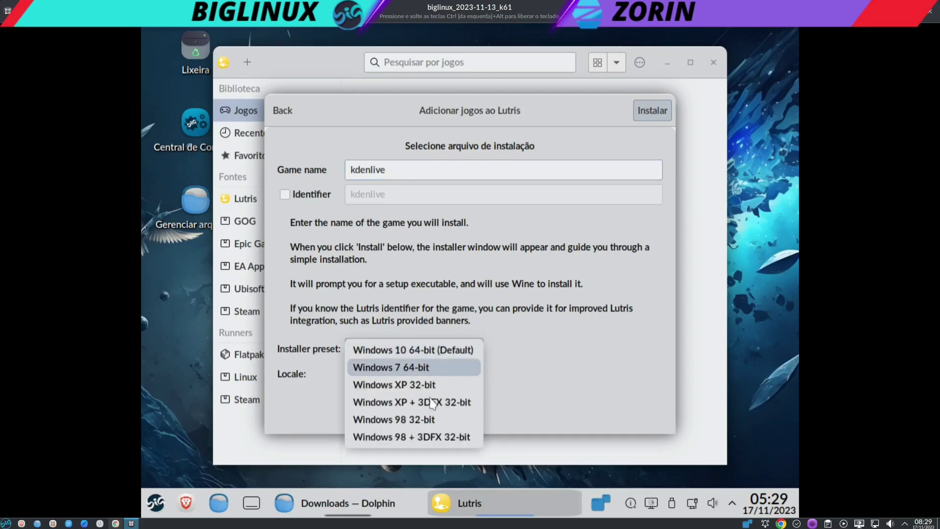
click(434, 351)
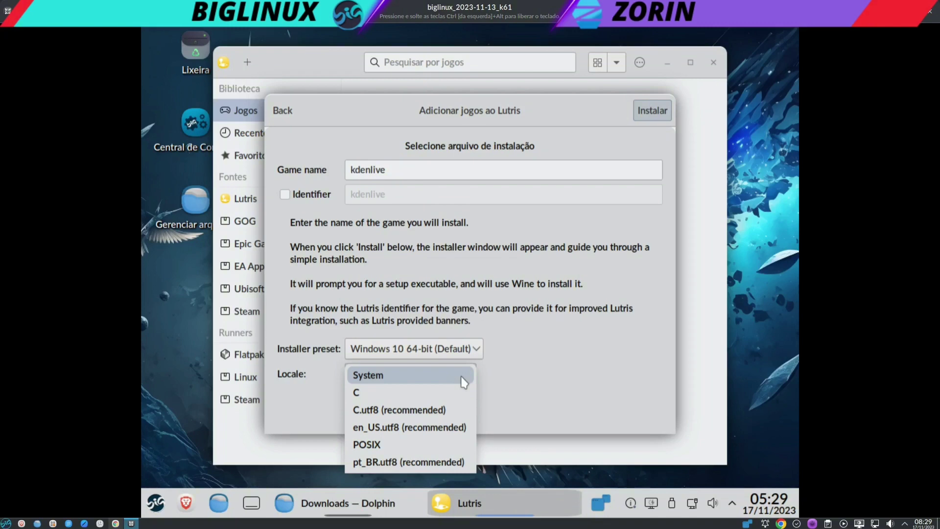
click(520, 379)
click(653, 112)
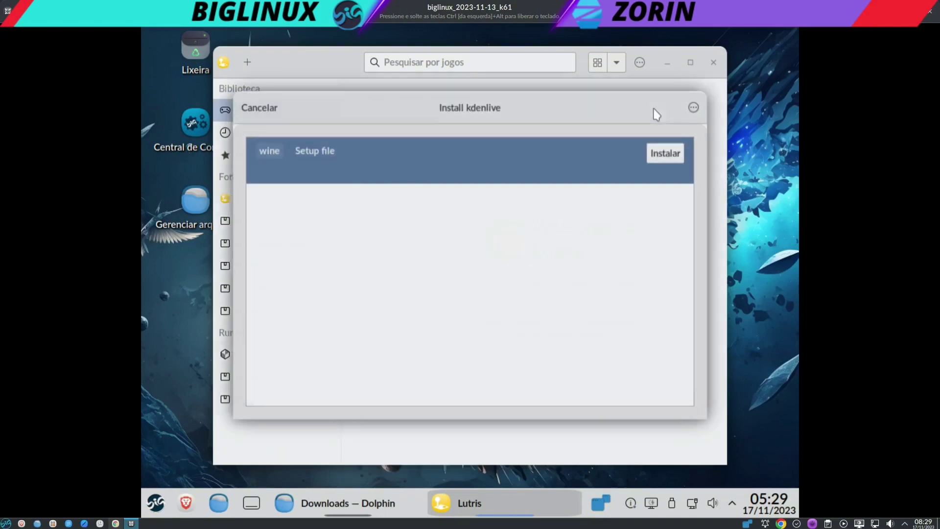
- Start the installation in the suggested kdenlive directory without shortcuts, using kdenlive-23.08.3.exe from Downloads as the setup file
click(656, 153)
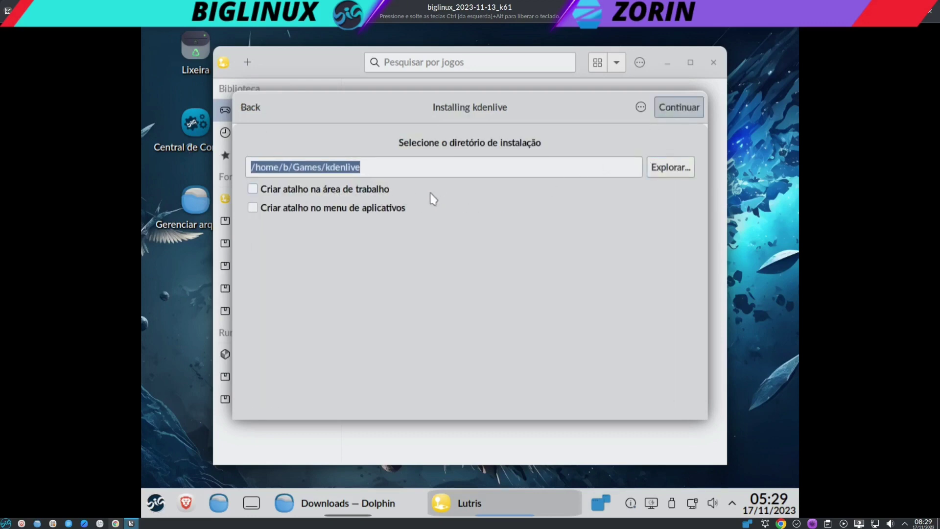
click(688, 114)
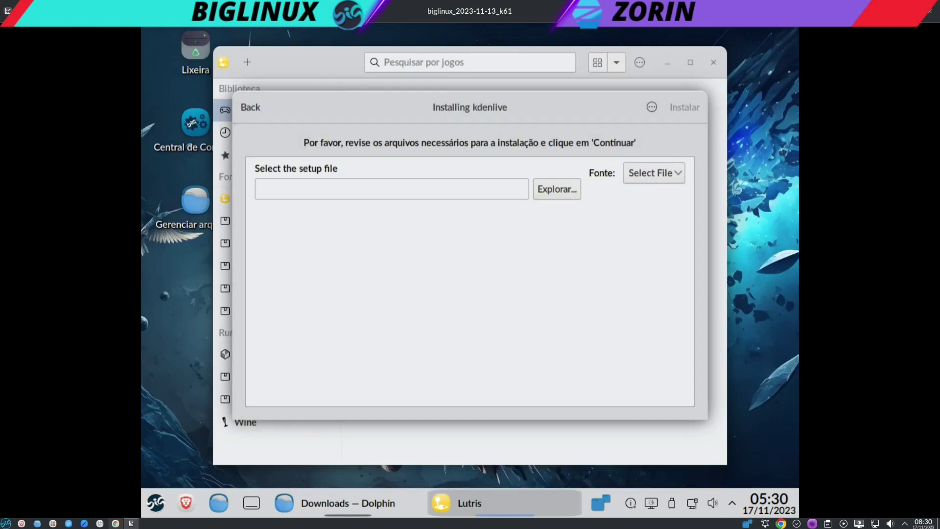
click(565, 189)
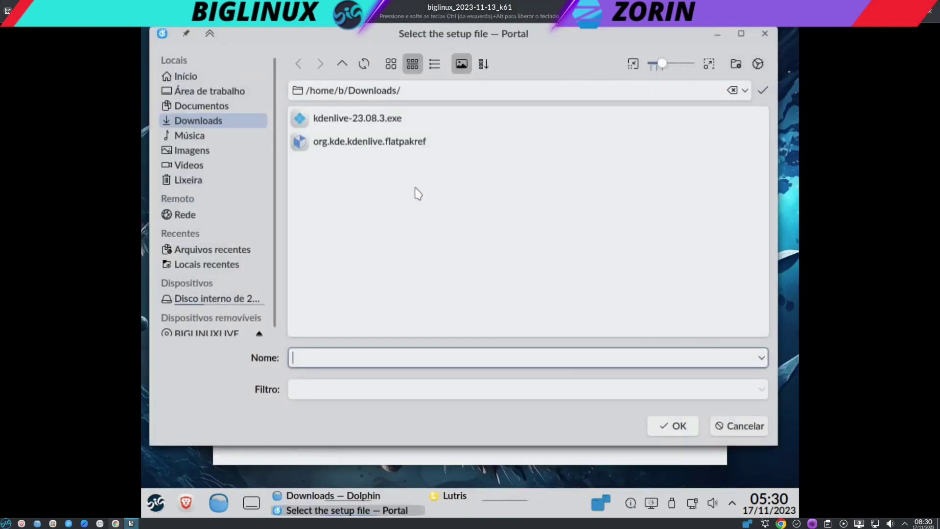
click(362, 123)
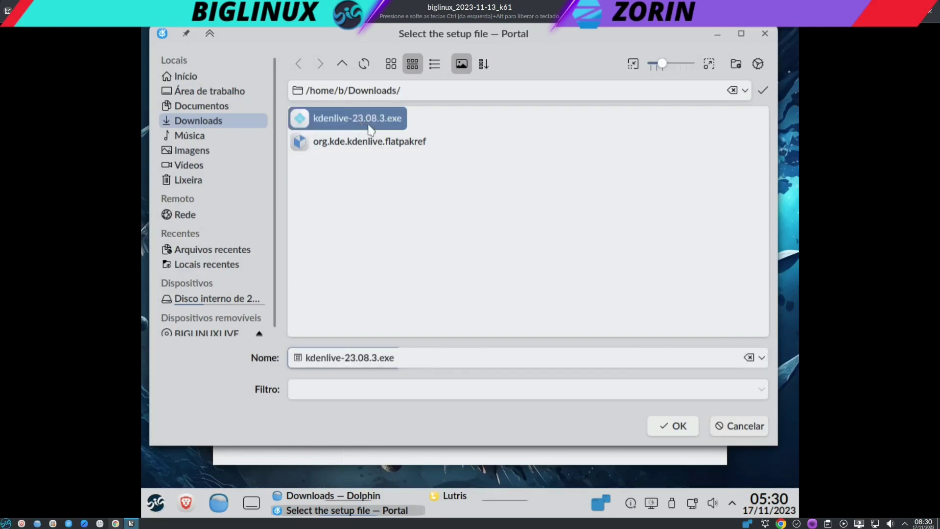
click(676, 426)
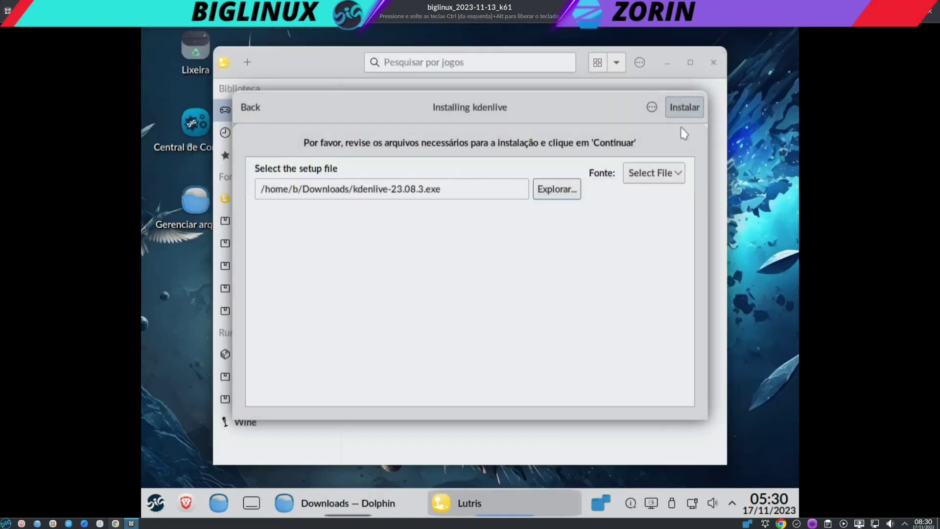
click(684, 110)
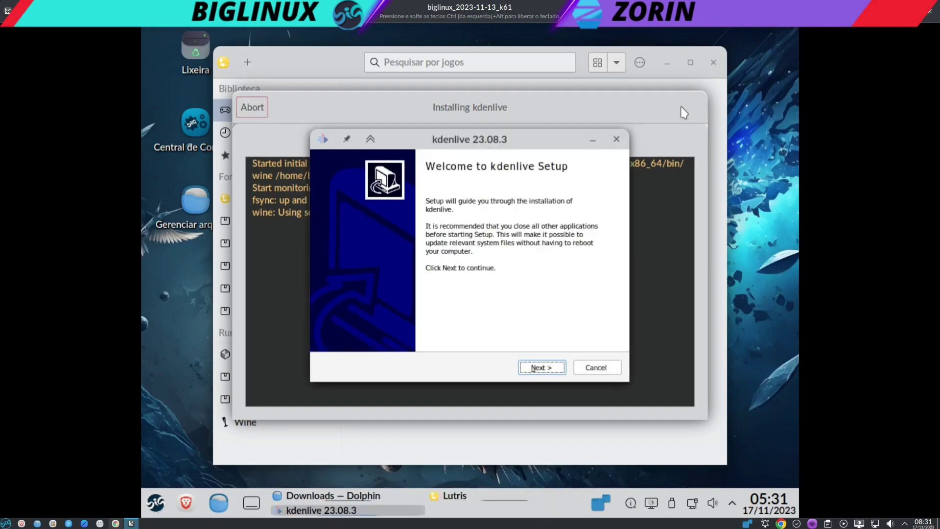
- Complete the kdenlive setup wizard for anyone using this computer and launch the installed program
click(541, 368)
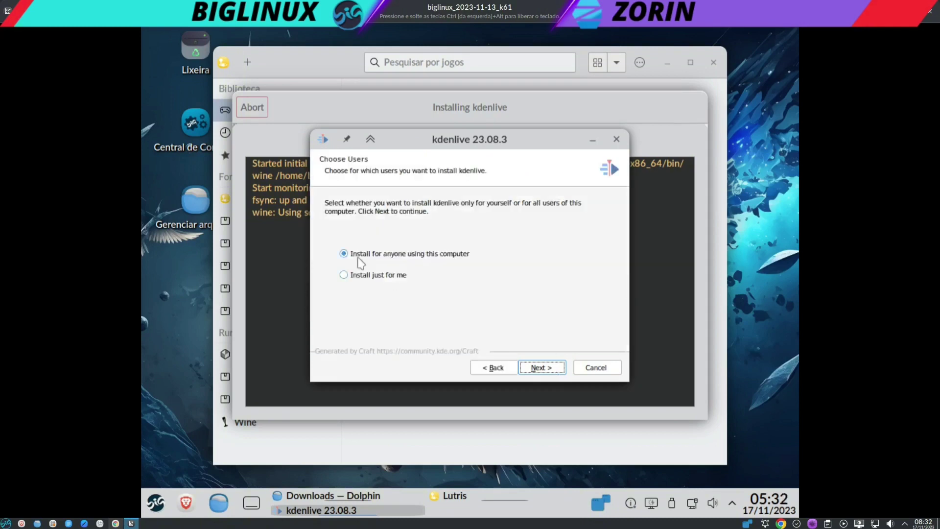
click(541, 368)
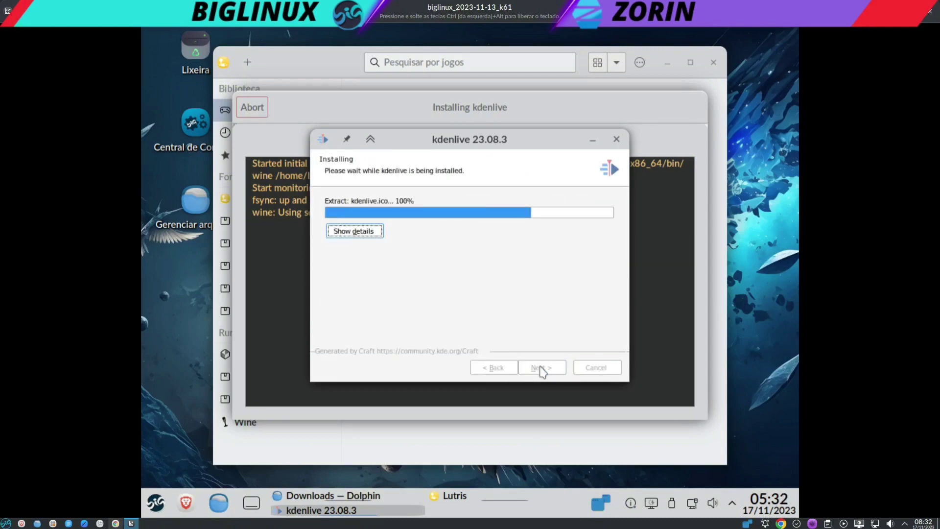
click(551, 367)
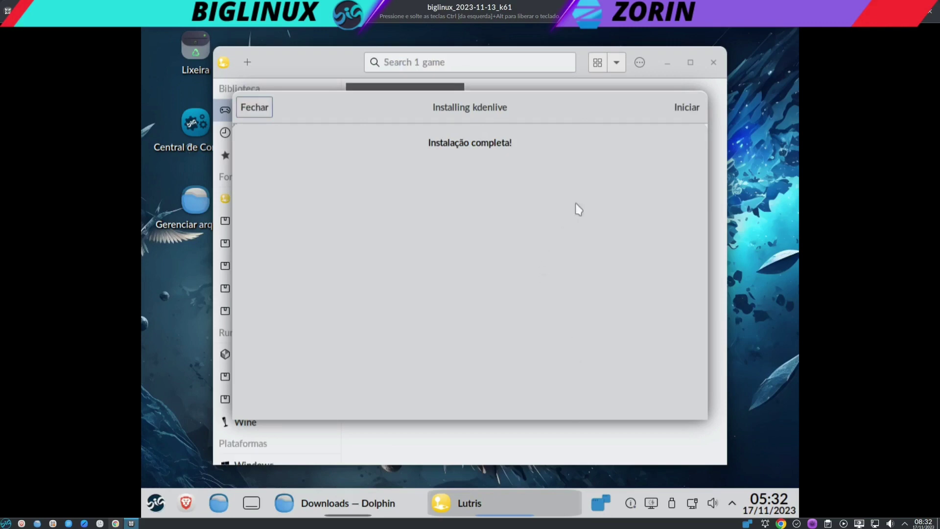
click(683, 110)
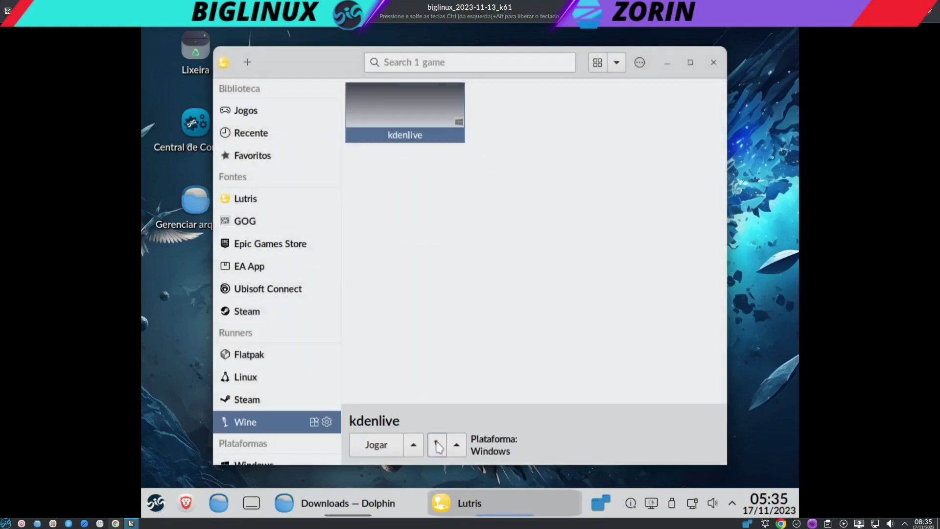
- Create a desktop shortcut for the kdenlive entry in Lutris and launch the program from that shortcut
click(414, 446)
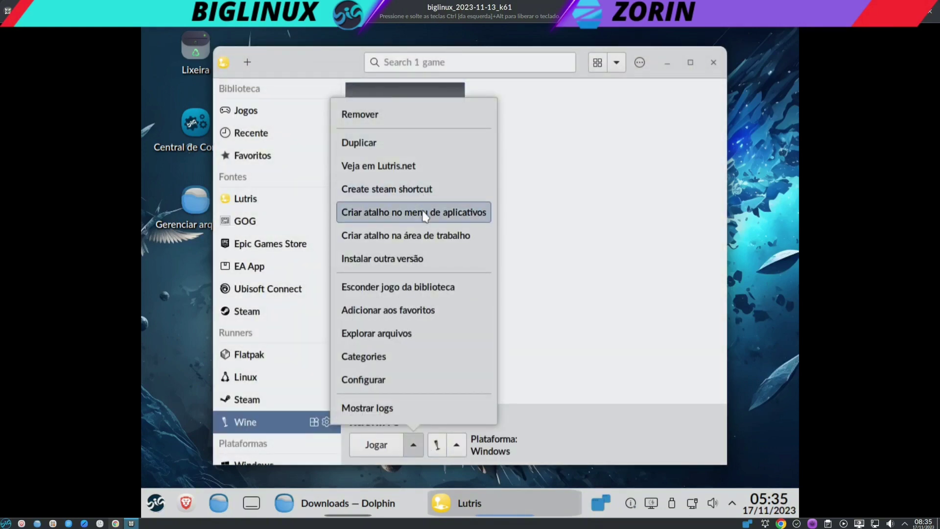
click(433, 237)
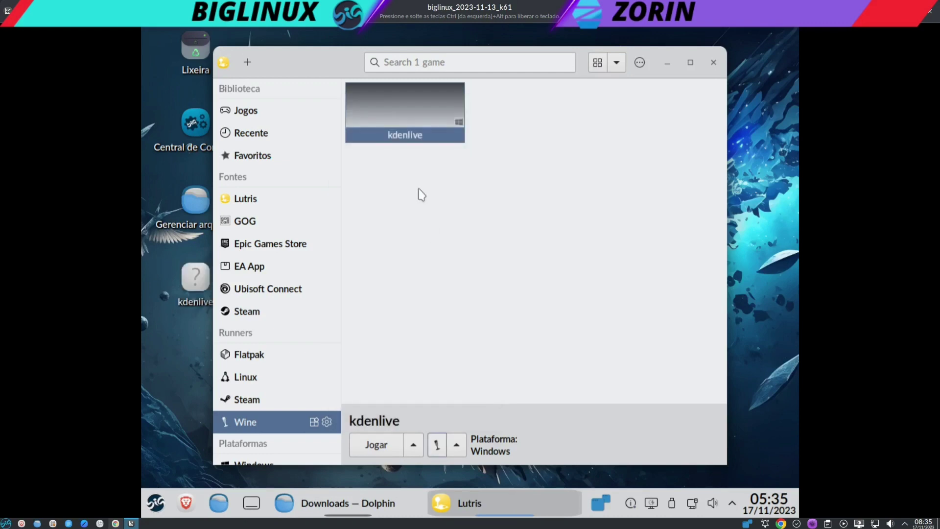
double_click(200, 281)
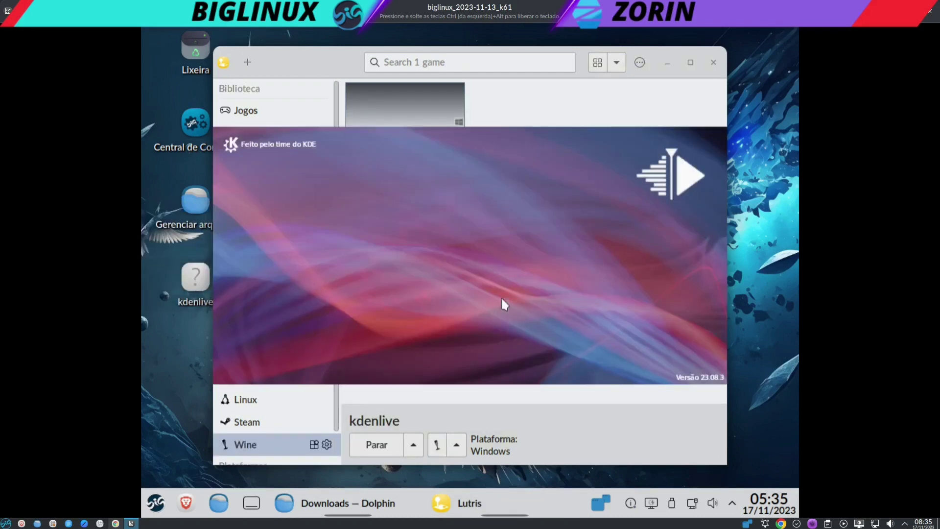
- Close the Lutris and Downloads windows and bring up Kdenlive's dialog for opening a project
click(713, 62)
click(680, 91)
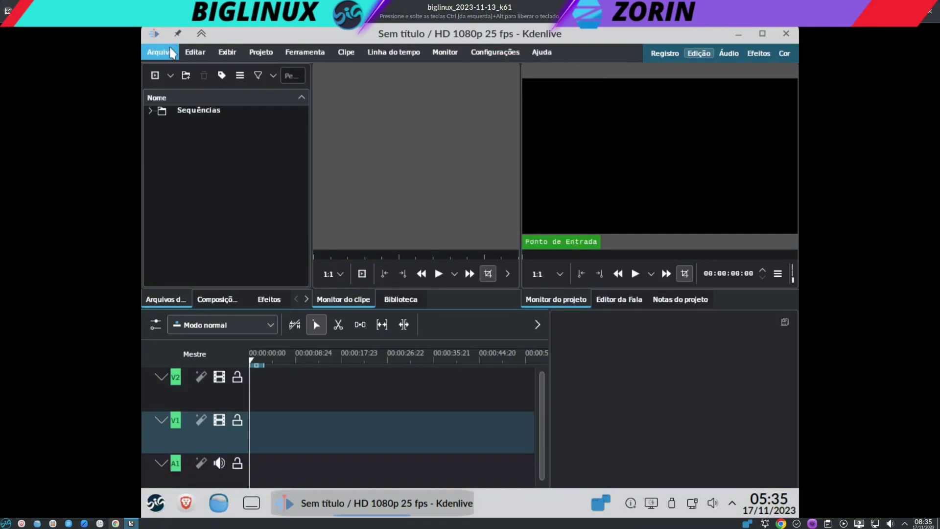
click(169, 54)
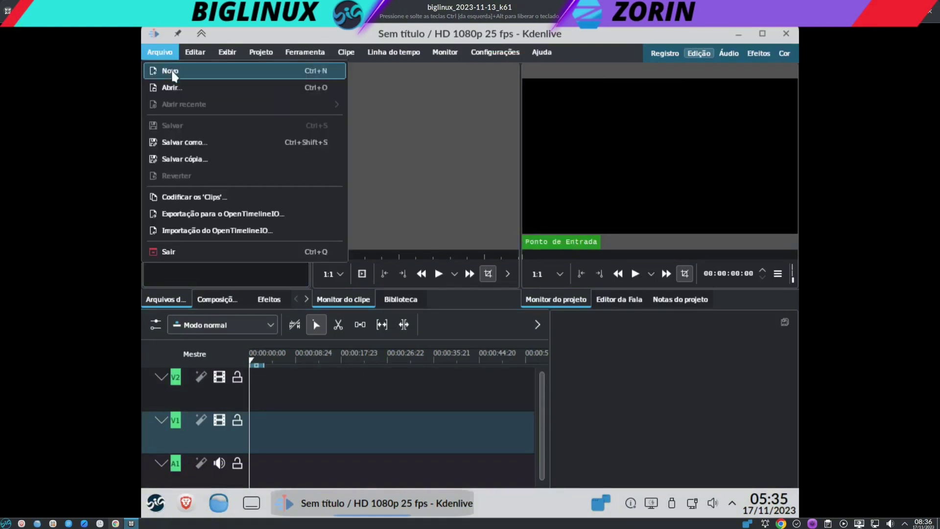
click(174, 89)
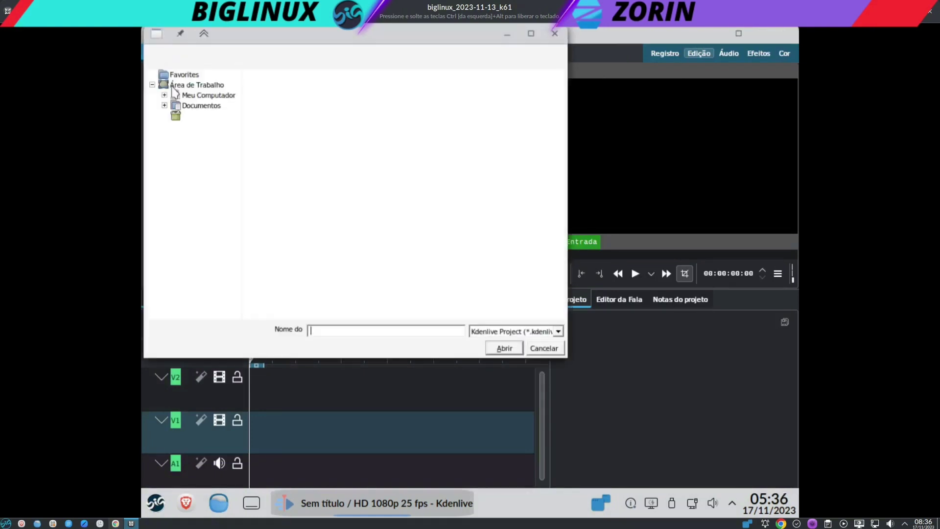